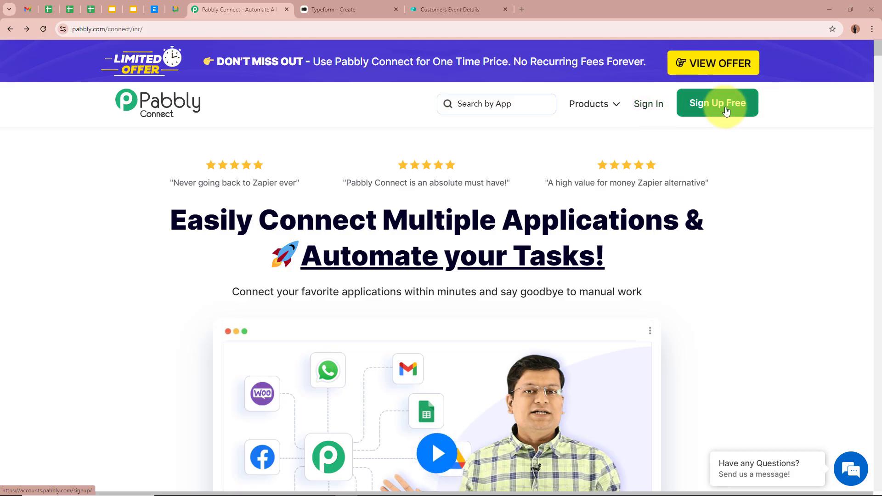
# Sign in to the Pabbly account and open the Pabbly Connect app from the apps overview.
pyautogui.click(657, 105)
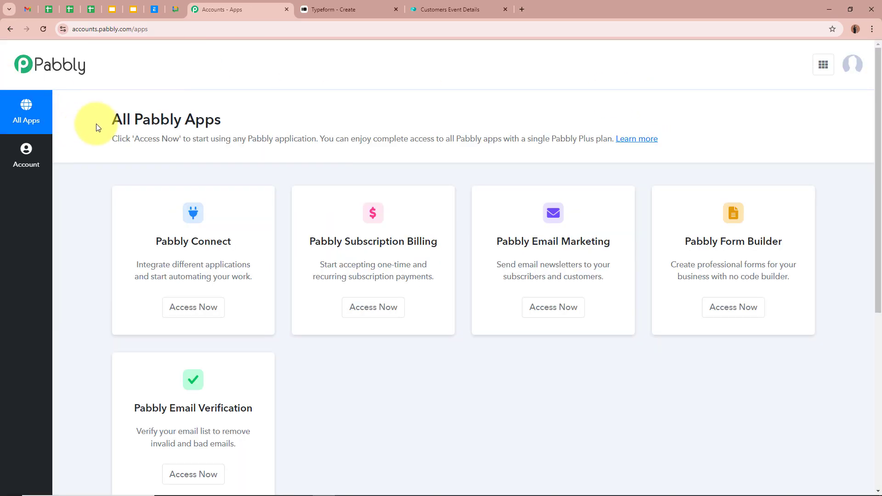
pyautogui.moveTo(101, 120); pyautogui.dragTo(202, 119)
pyautogui.click(254, 123)
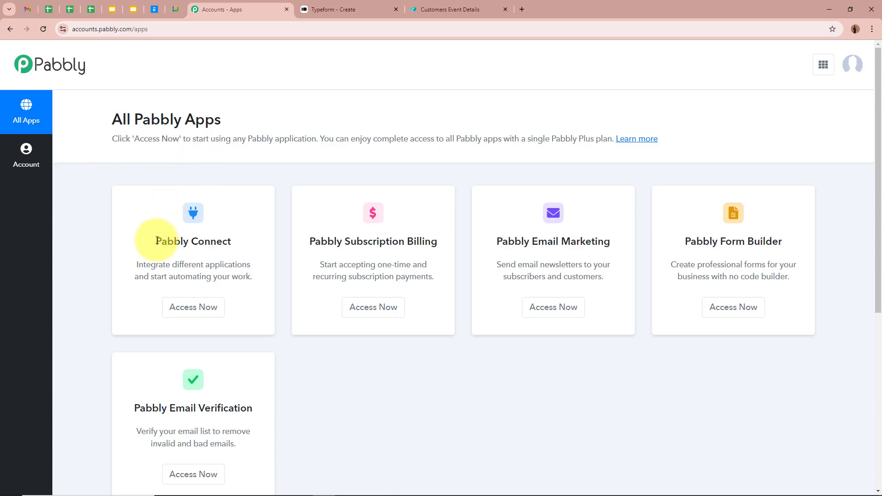
pyautogui.moveTo(155, 241); pyautogui.dragTo(237, 243)
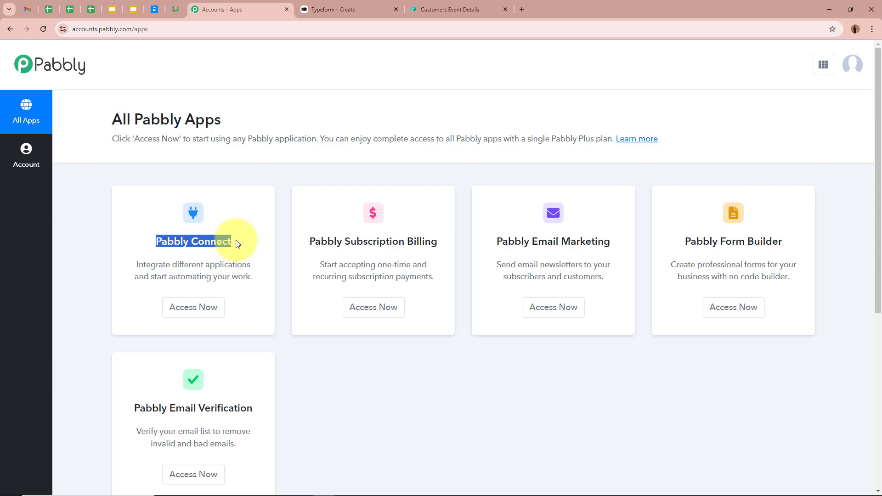
pyautogui.click(174, 312)
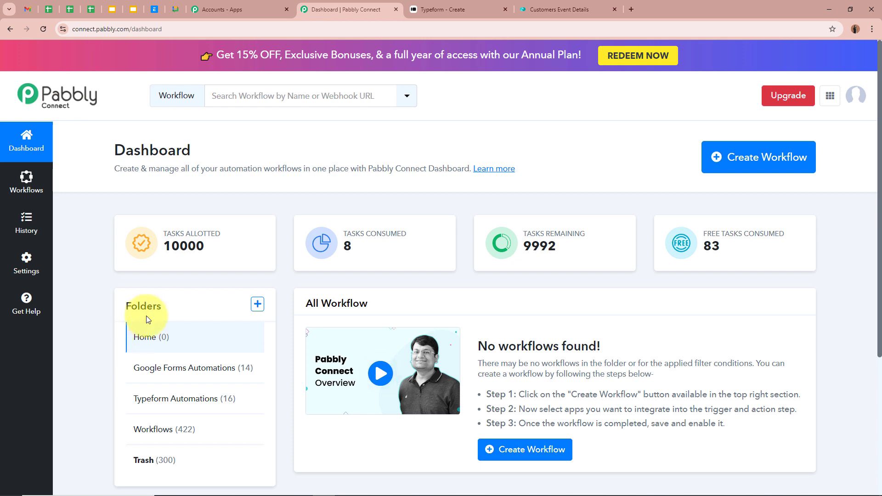
# Start a new workflow and name it "Create Monday.com Items from Typeform Responses".
pyautogui.click(758, 155)
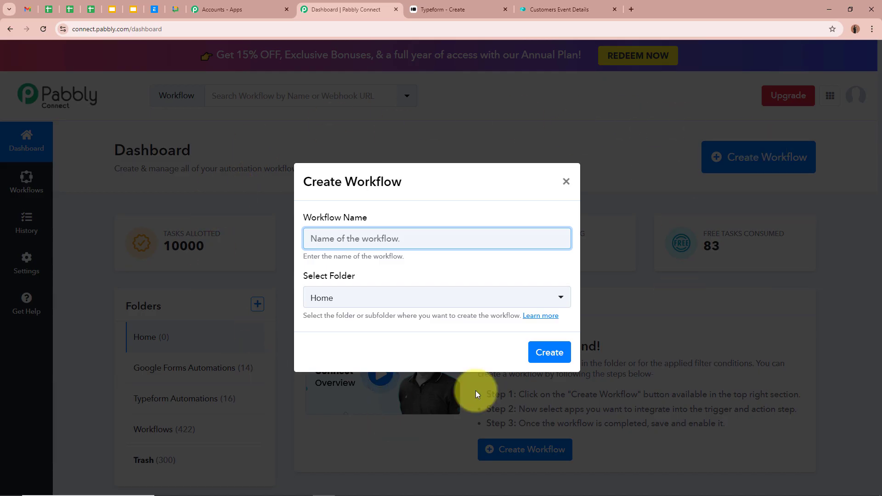
pyautogui.moveTo(304, 218); pyautogui.dragTo(361, 219)
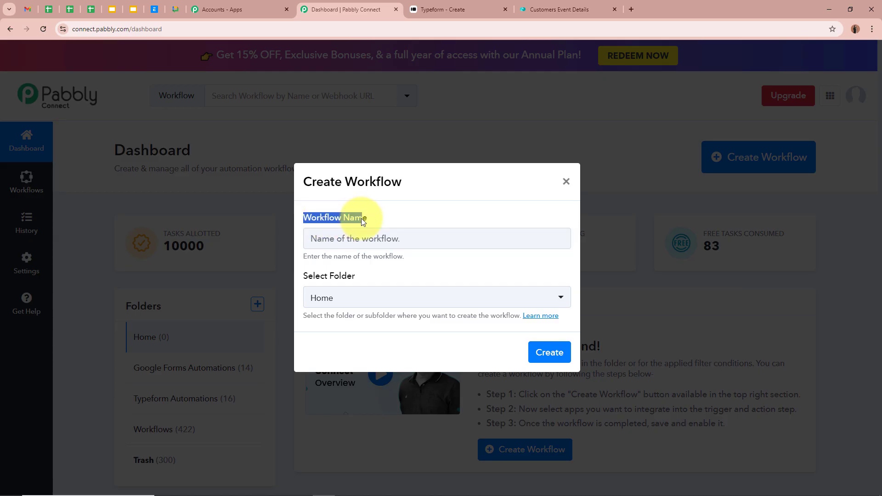
pyautogui.moveTo(302, 276); pyautogui.dragTo(346, 275)
pyautogui.click(362, 236)
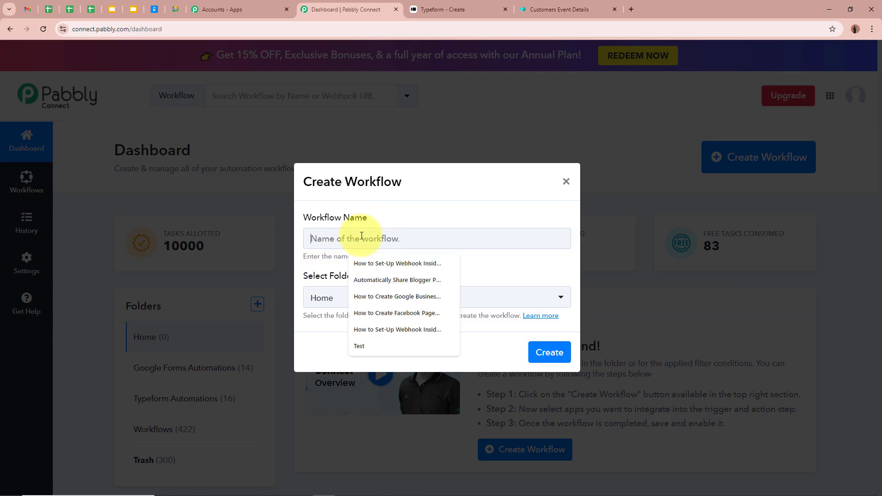
pyautogui.write('Create Monday.com Items from Typeform Responses')
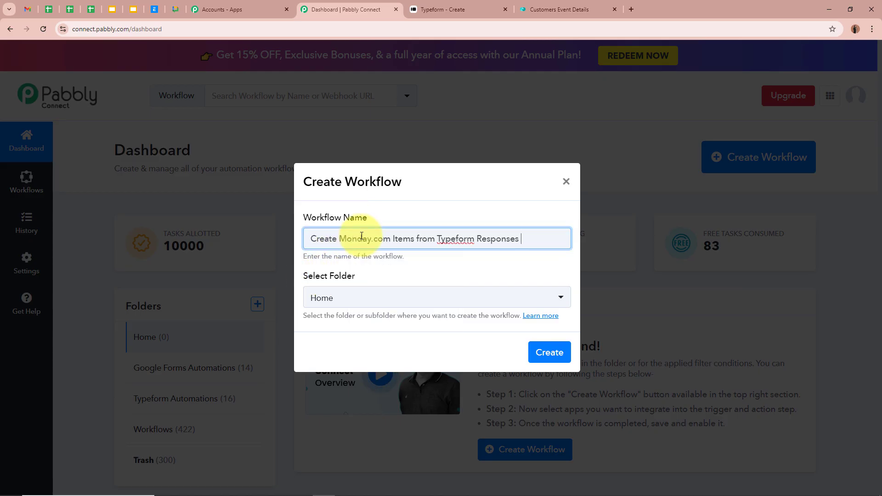
pyautogui.moveTo(319, 239); pyautogui.dragTo(524, 257)
pyautogui.click(498, 269)
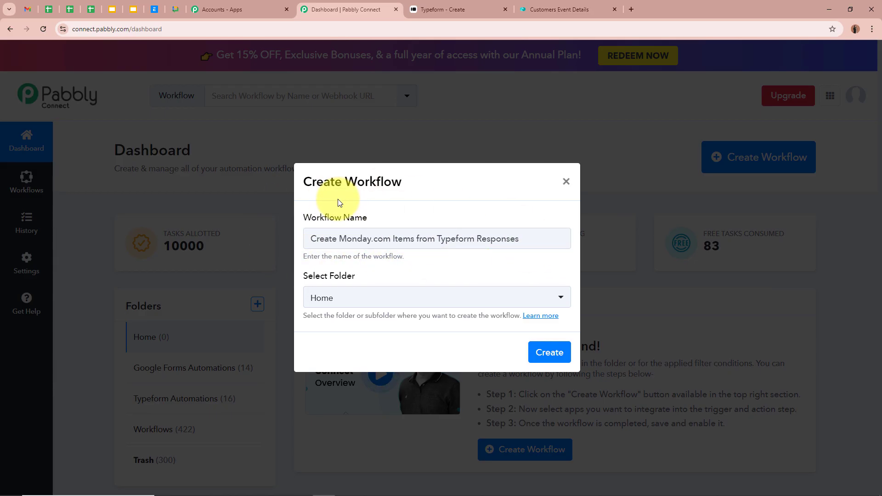
# Choose the Typeform Automations folder for the workflow and create it.
pyautogui.moveTo(301, 285); pyautogui.dragTo(370, 278)
pyautogui.click(368, 276)
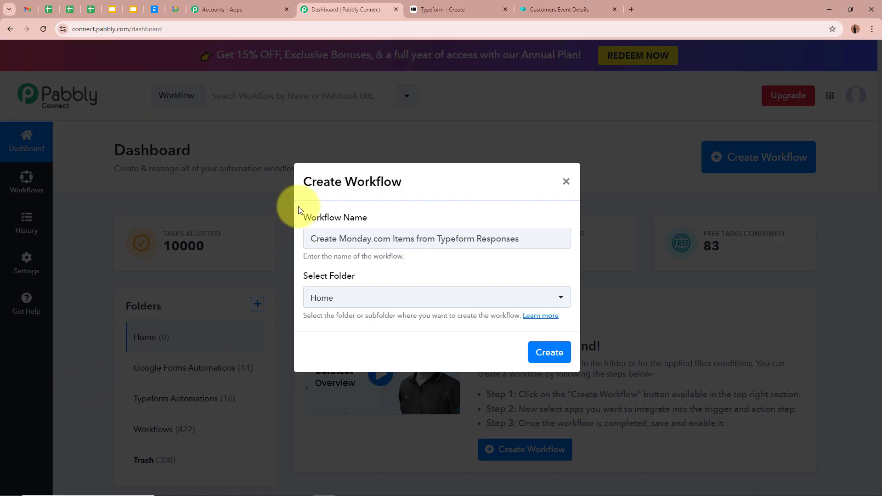
pyautogui.click(418, 294)
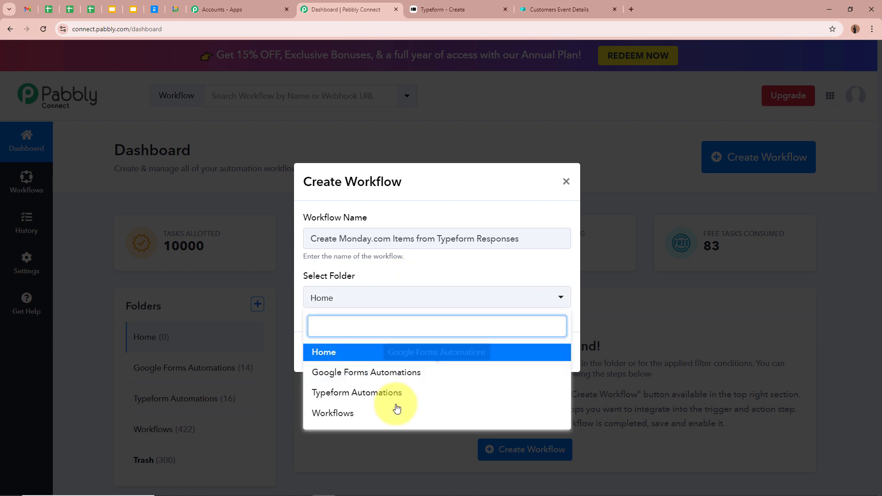
pyautogui.click(386, 395)
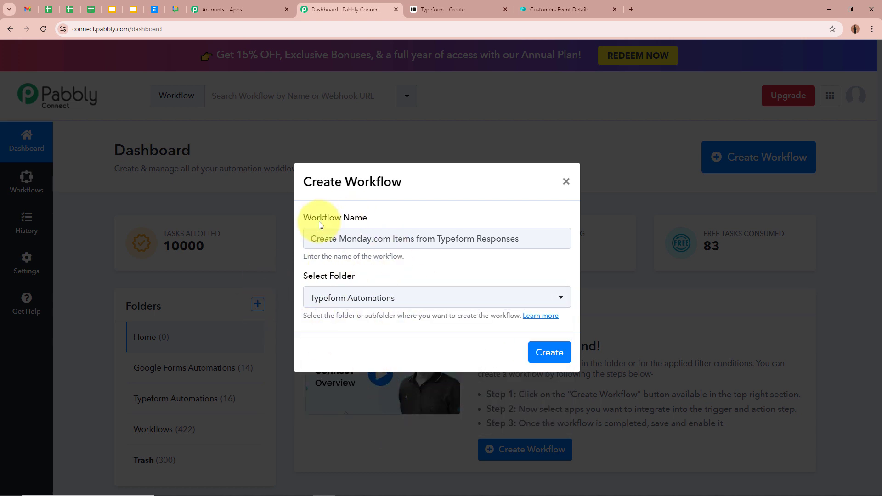
pyautogui.moveTo(304, 220); pyautogui.dragTo(405, 221)
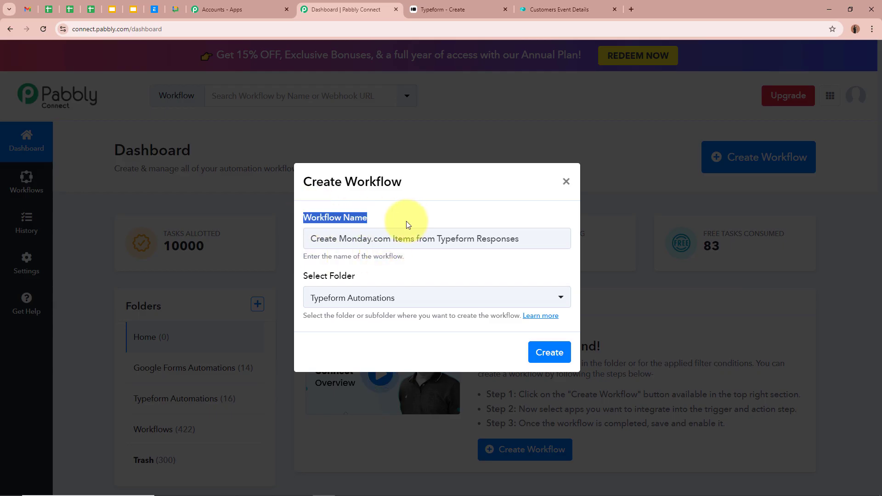
pyautogui.moveTo(304, 278); pyautogui.dragTo(403, 276)
pyautogui.click(549, 352)
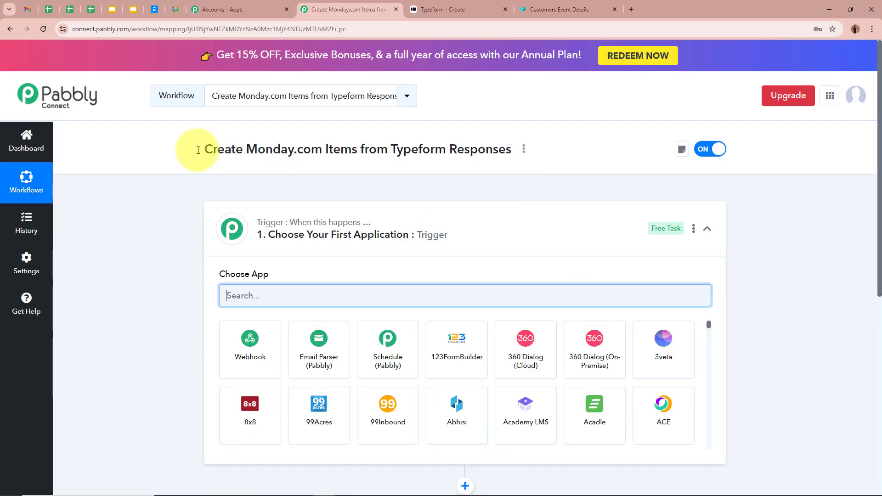
# Search for Typeform and choose it as the workflow's trigger application.
pyautogui.click(507, 226)
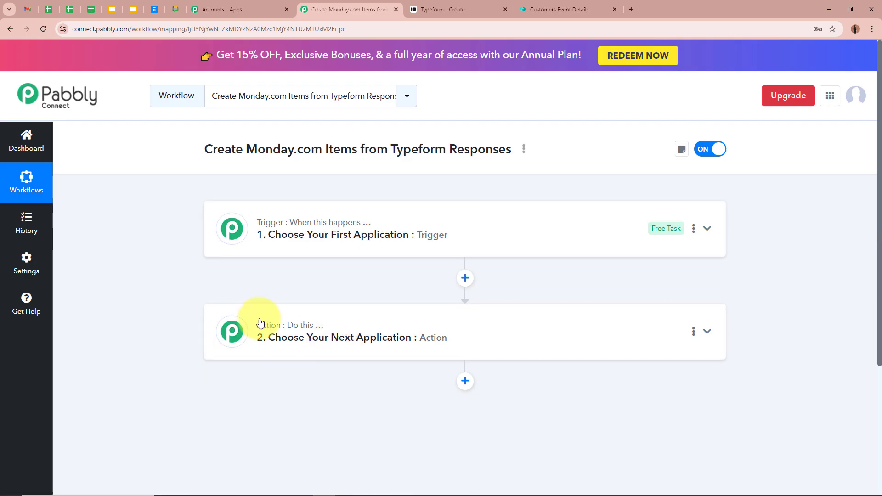
pyautogui.moveTo(355, 231)
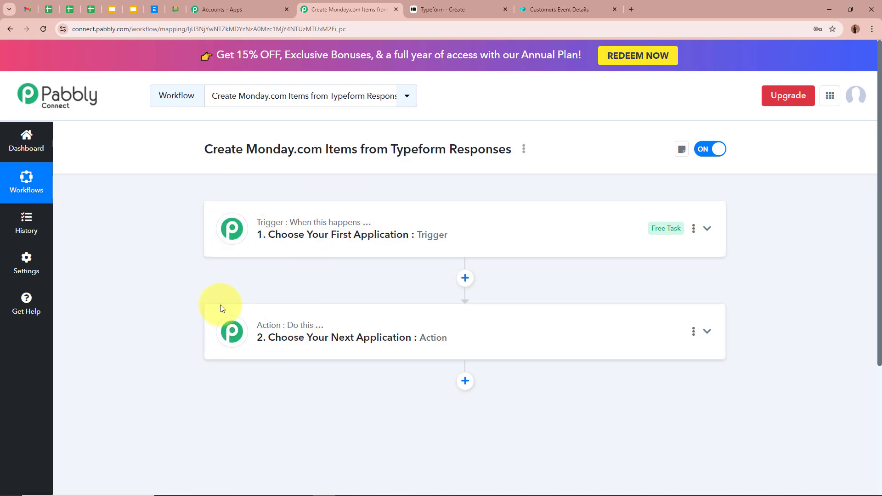
pyautogui.click(550, 227)
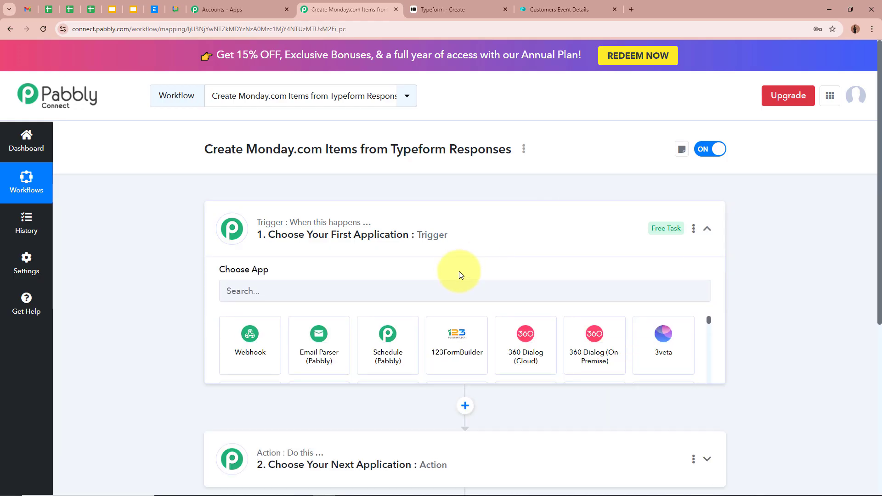
pyautogui.click(443, 292)
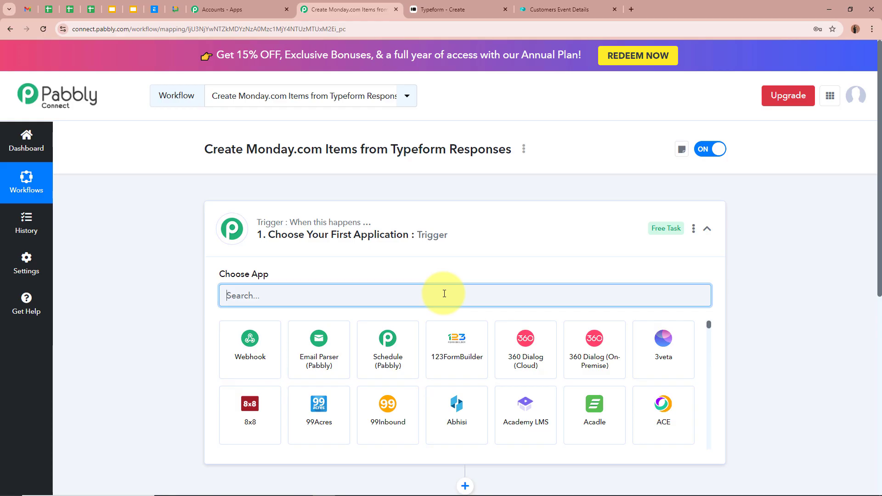
pyautogui.write('Typeform')
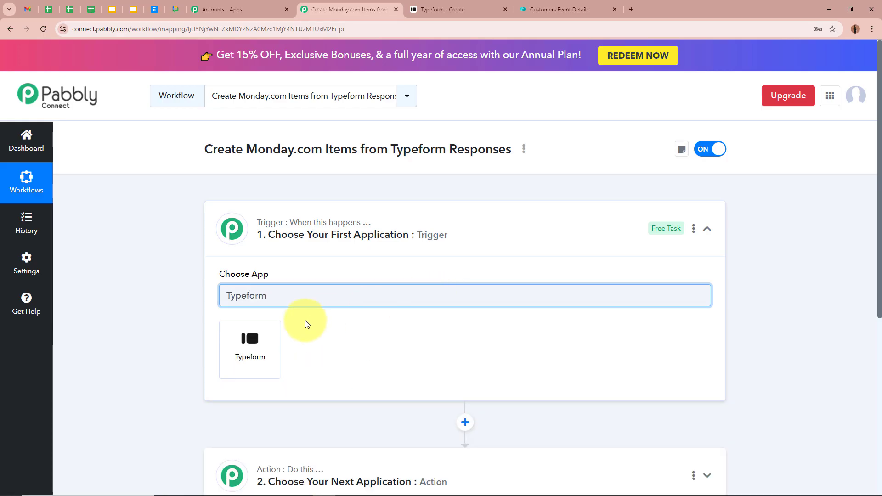
pyautogui.click(223, 361)
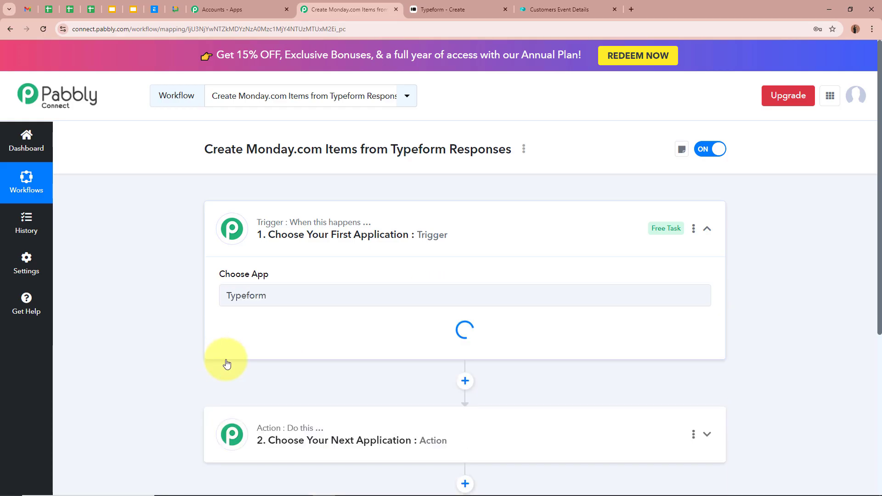
# Set the Typeform trigger event to New Entry, the non-beta option.
pyautogui.click(429, 9)
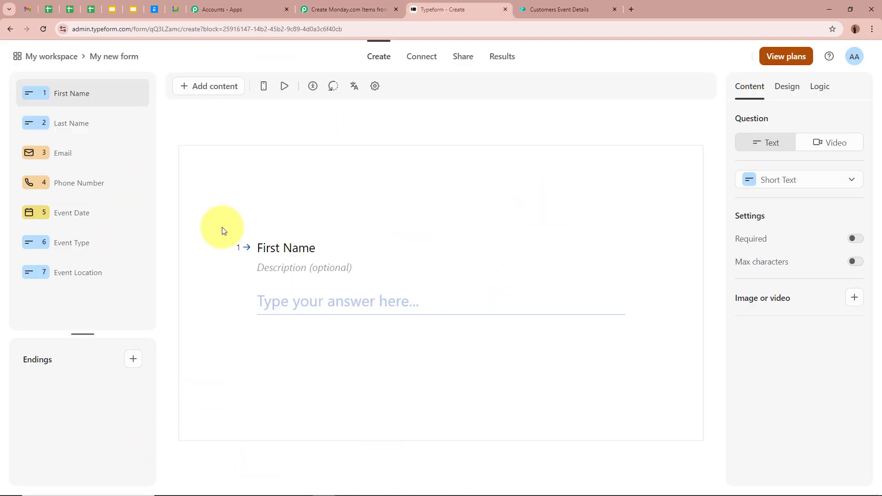
pyautogui.click(347, 10)
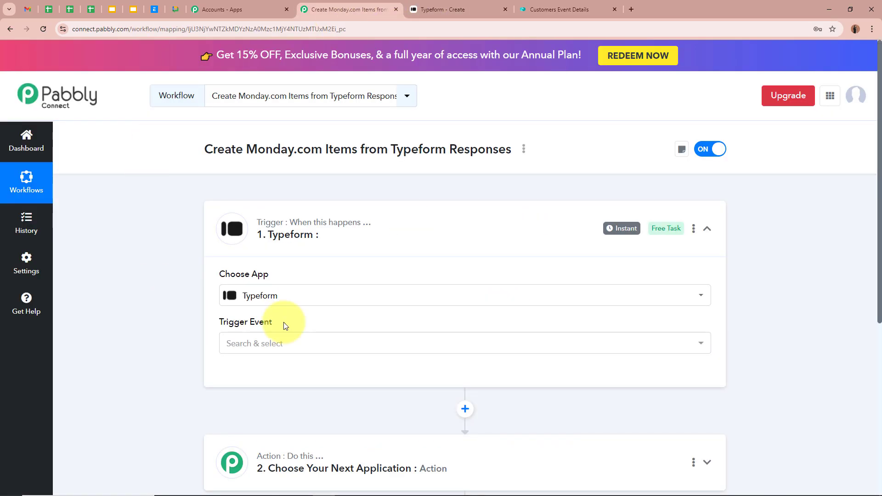
pyautogui.click(257, 342)
pyautogui.click(276, 434)
pyautogui.click(261, 348)
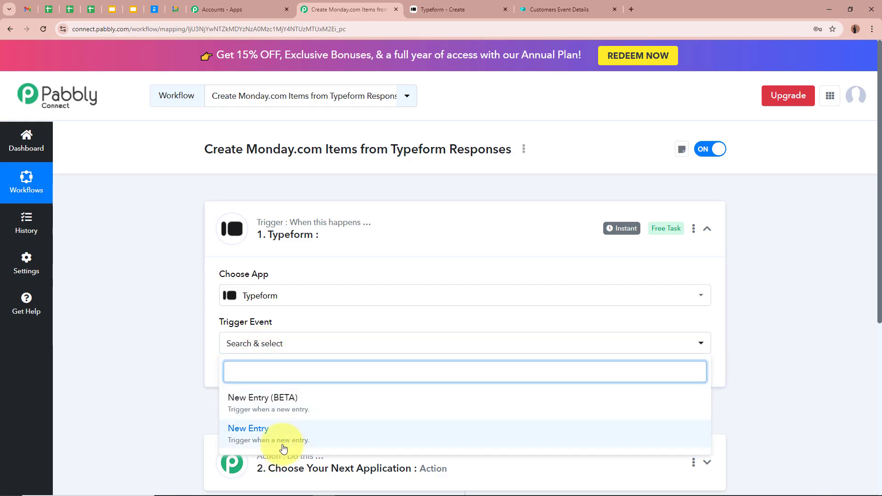
pyautogui.click(281, 442)
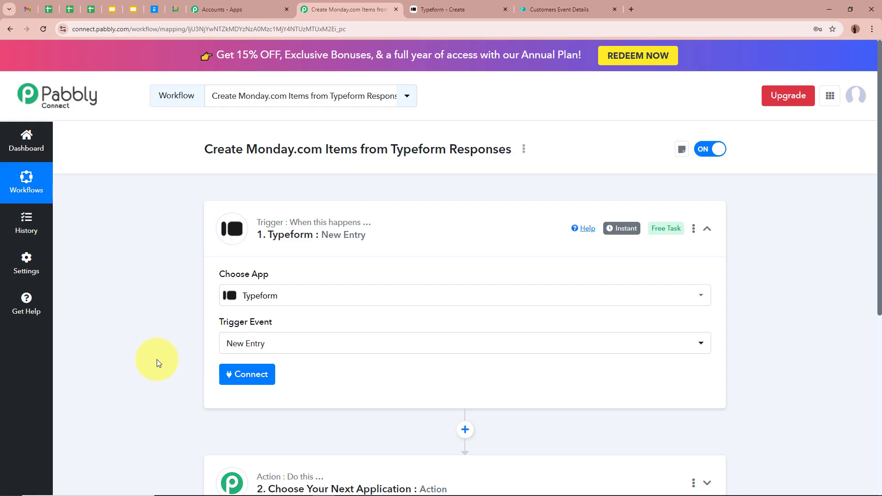
# Add a new Typeform connection for the trigger and authorize Pabbly Connect to access the account.
pyautogui.click(462, 12)
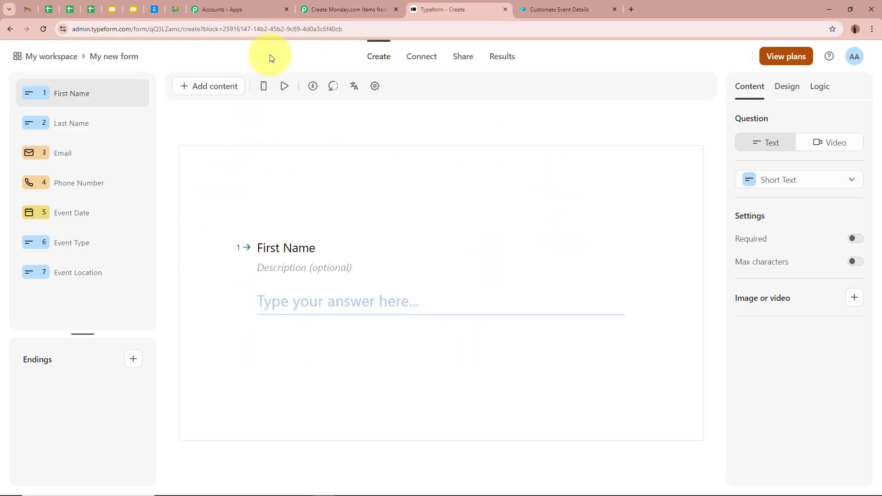
pyautogui.click(340, 9)
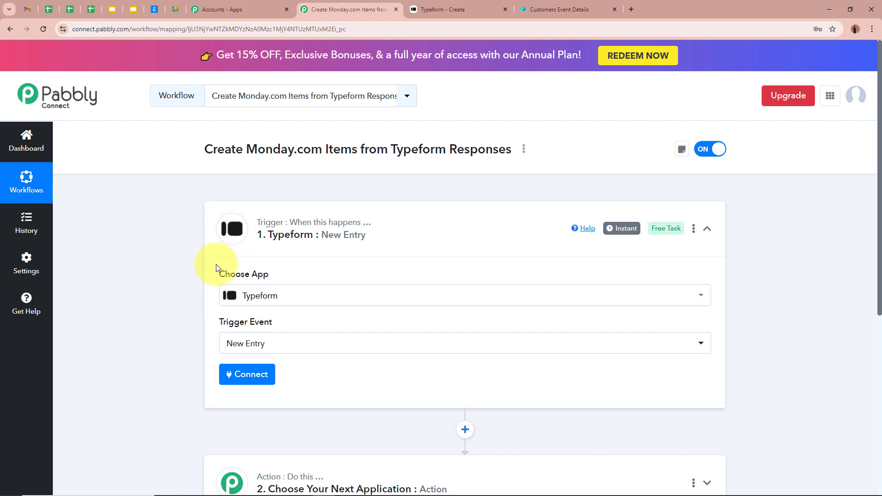
pyautogui.click(245, 383)
pyautogui.click(406, 161)
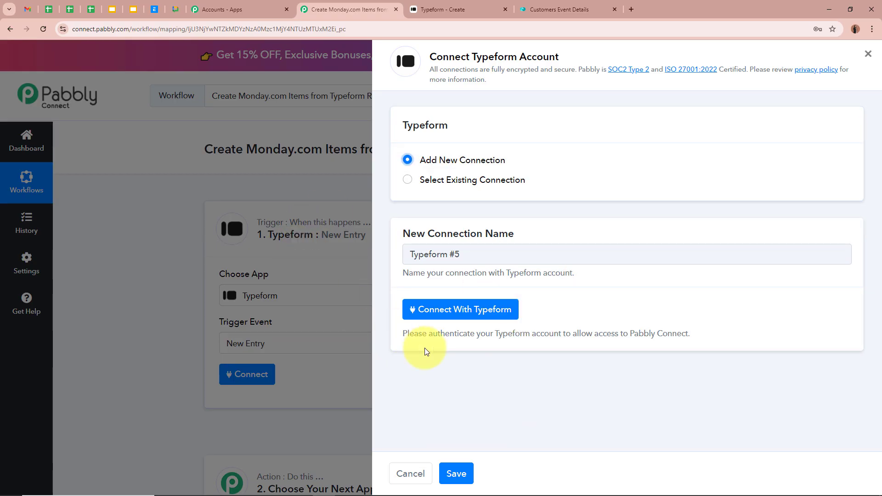
pyautogui.click(476, 309)
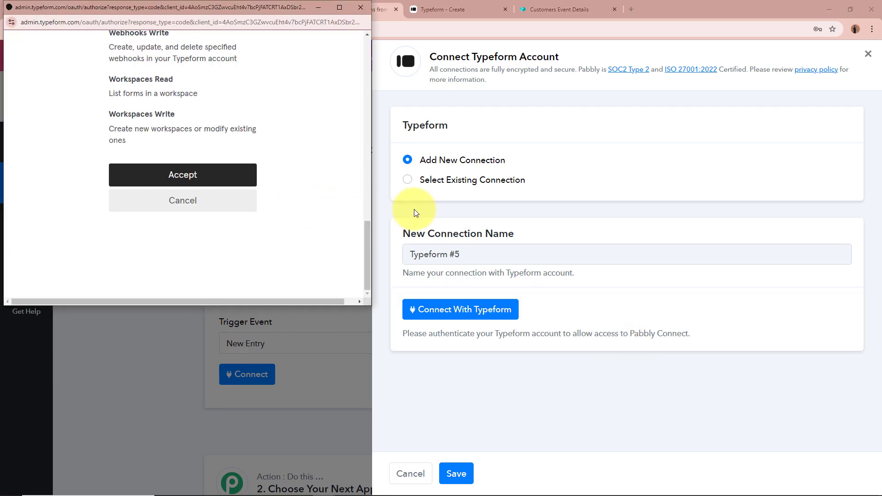
pyautogui.click(214, 178)
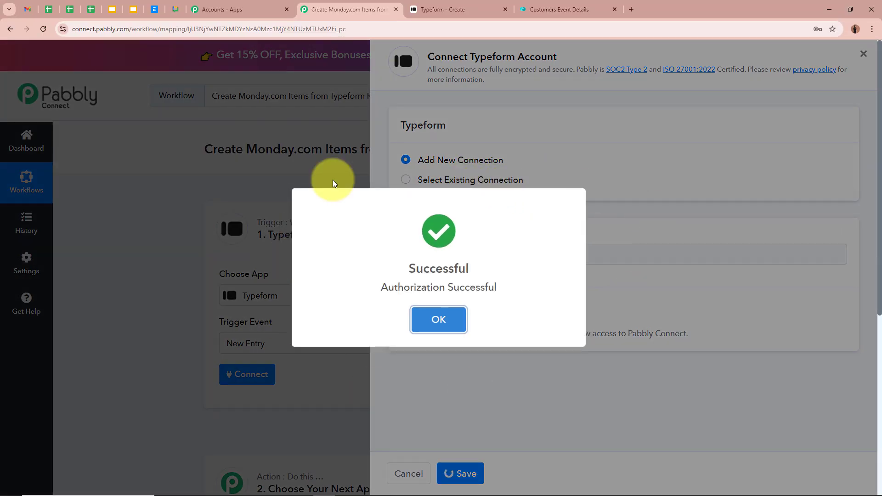
# Select "My new form" as the trigger's form, then save the trigger and send a test request.
pyautogui.scroll(-4, 152, 340)
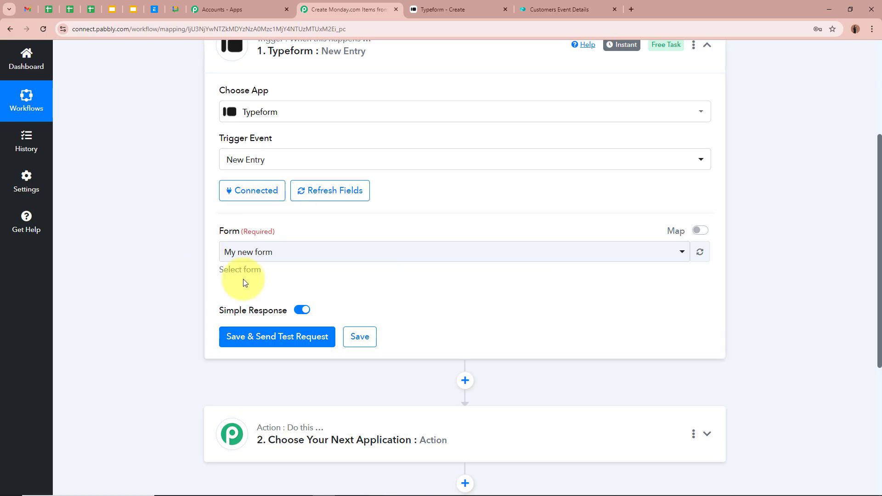
pyautogui.click(438, 8)
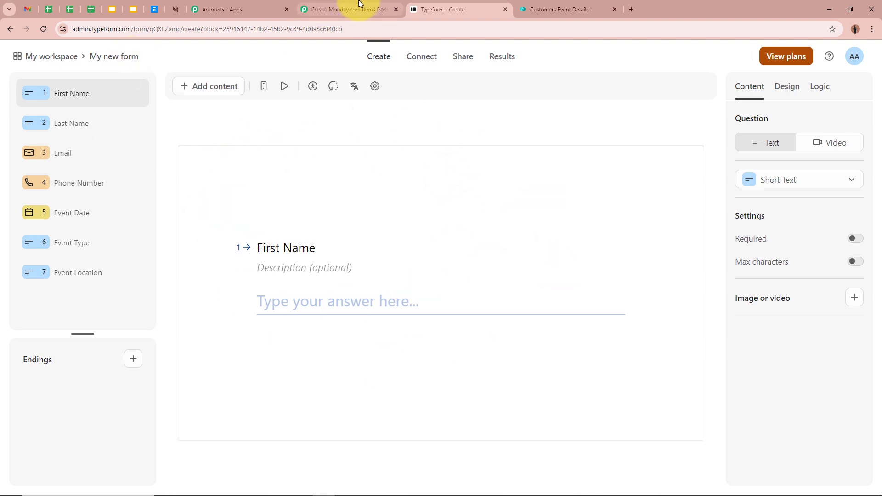
pyautogui.click(347, 9)
pyautogui.click(328, 256)
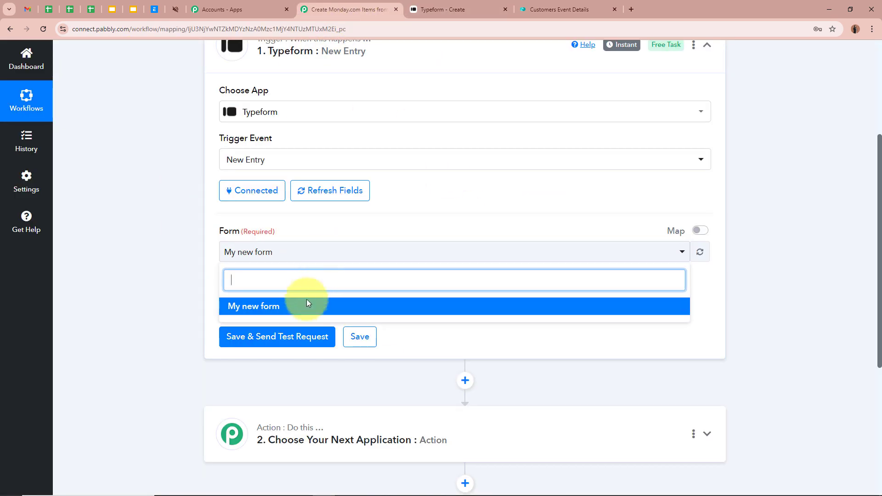
pyautogui.click(309, 303)
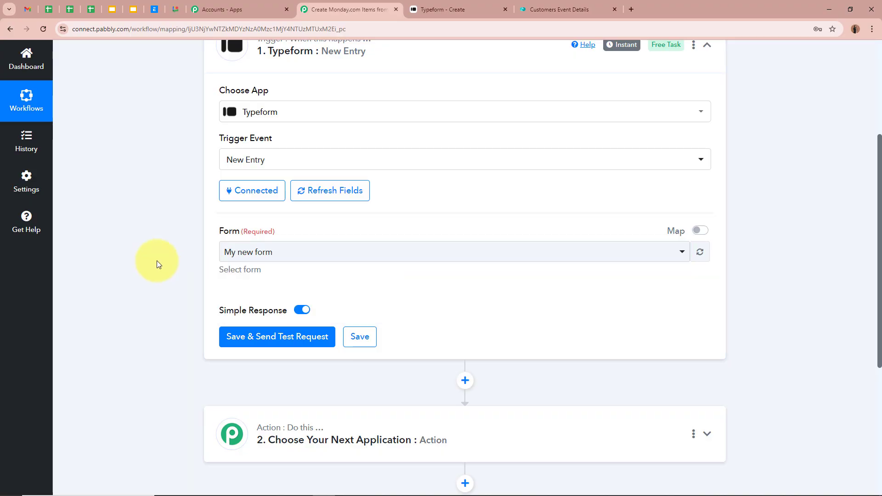
pyautogui.scroll(-2, 166, 275)
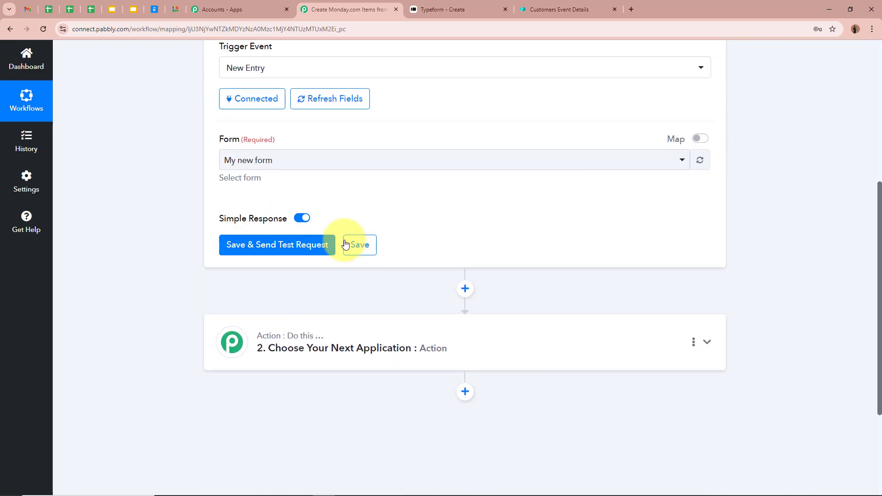
pyautogui.click(307, 243)
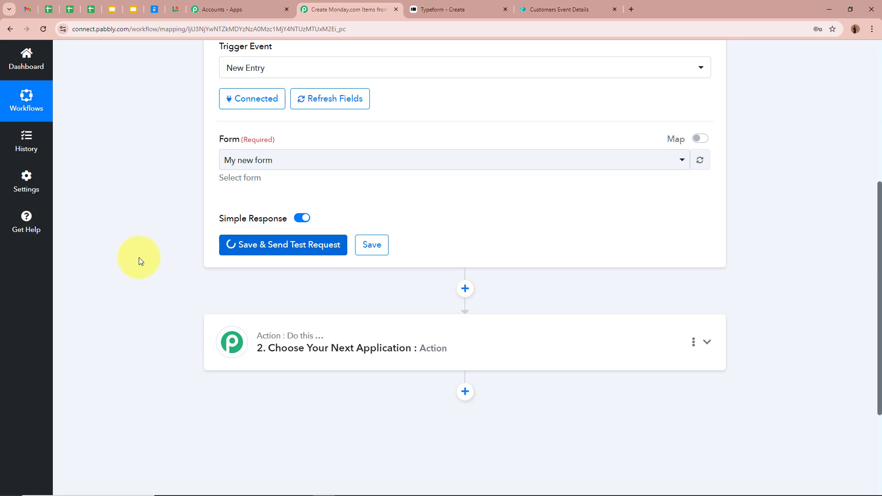
# Switch to Typeform, copy the share link of "My new form" and open the live form in a new browser tab.
pyautogui.scroll(6, 414, 260)
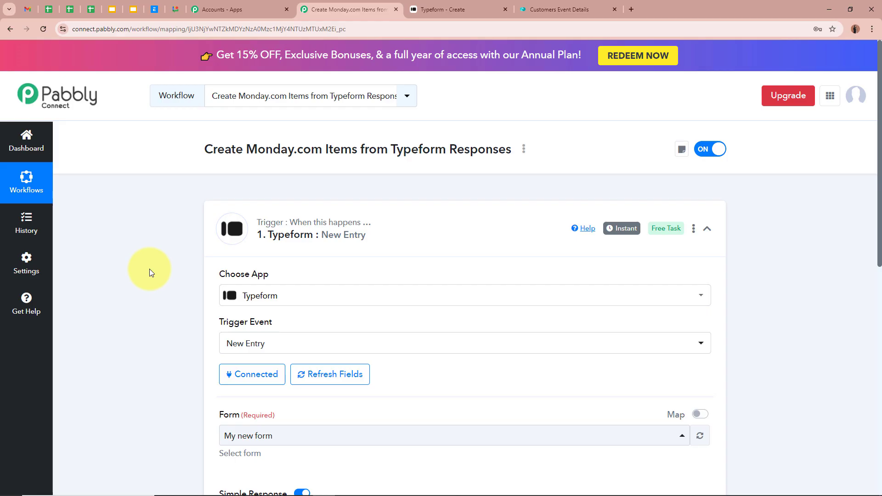
pyautogui.click(482, 5)
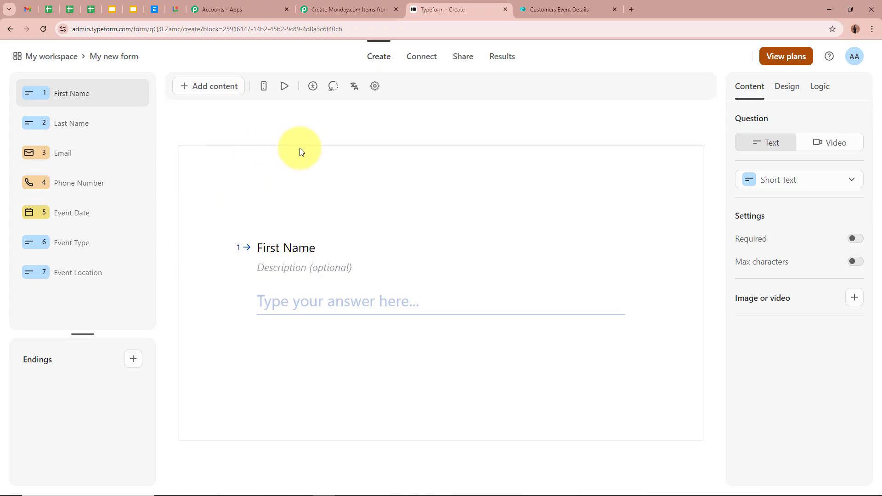
pyautogui.click(464, 60)
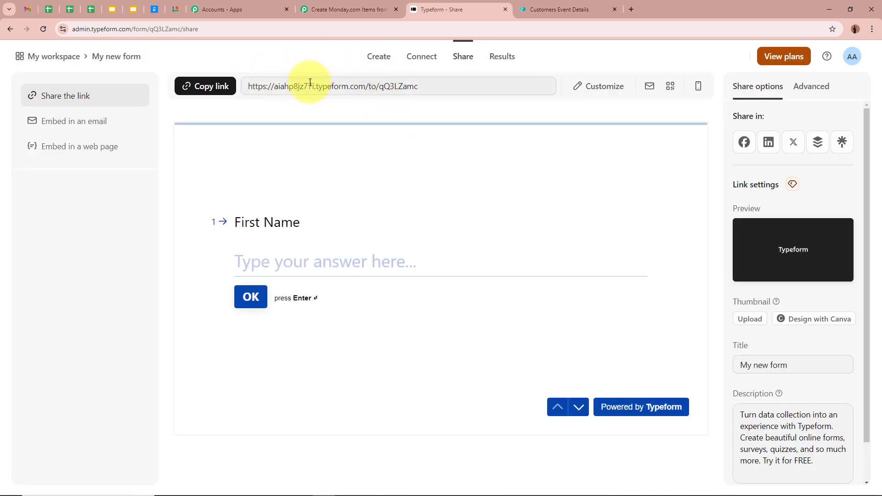
pyautogui.click(202, 86)
pyautogui.click(632, 9)
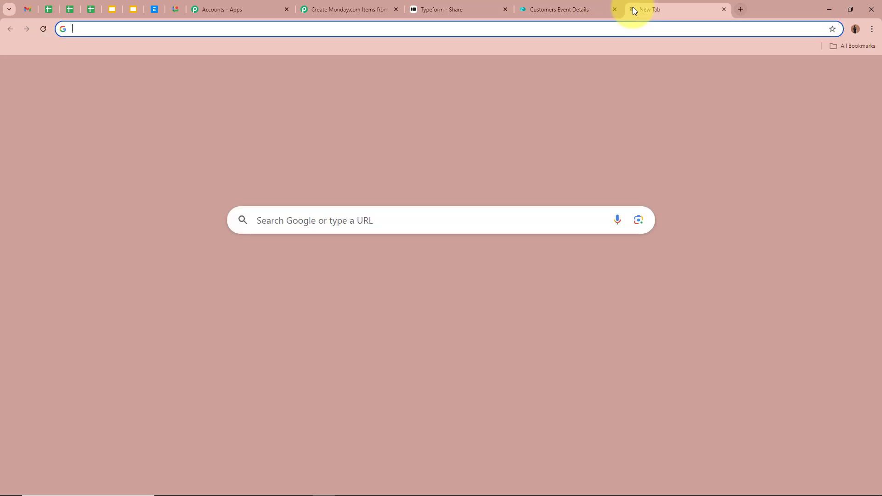
pyautogui.hotkey('ctrl', 'v')
pyautogui.press('Return')
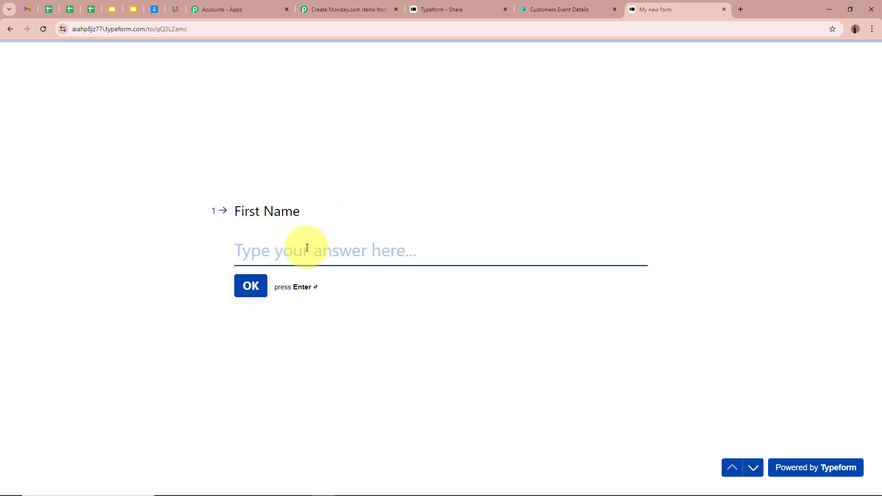
# Answer the form's First Name and Last Name questions with the test respondent's name.
pyautogui.write('Test')
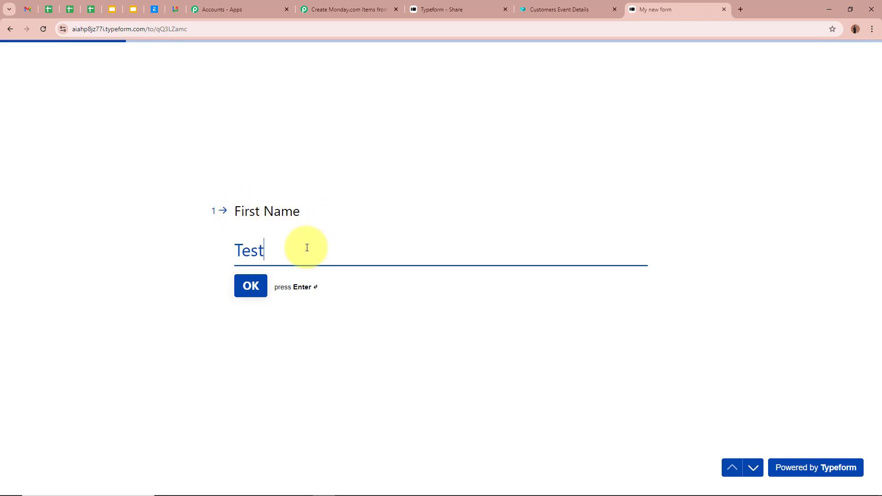
pyautogui.click(252, 285)
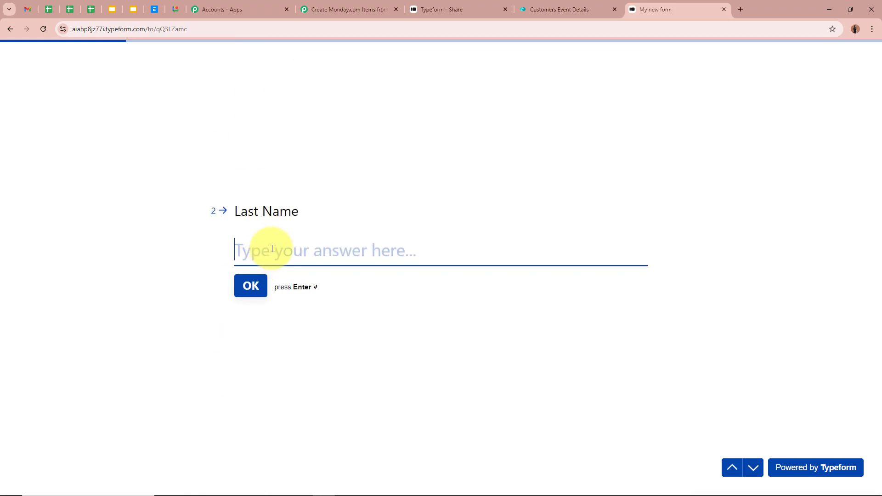
pyautogui.write('U')
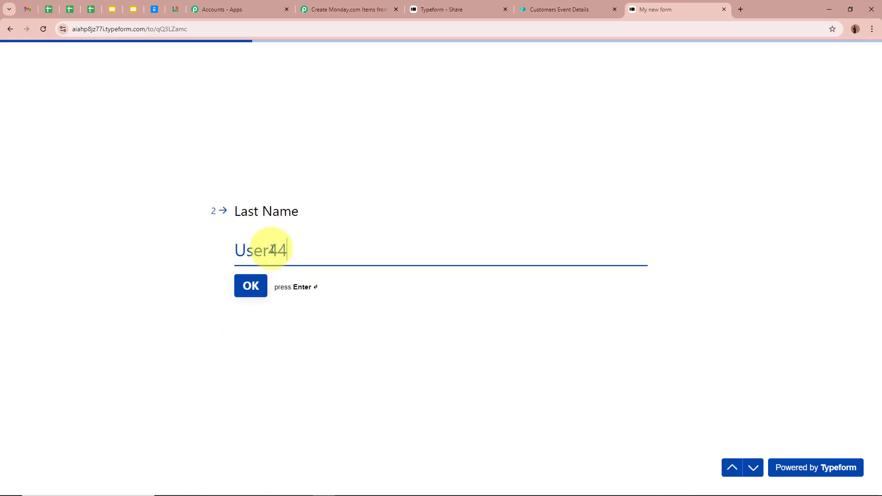
pyautogui.write('ser44')
pyautogui.click(250, 285)
# Fill in the test respondent's email address and continue to the Phone Number question.
pyautogui.click(285, 250)
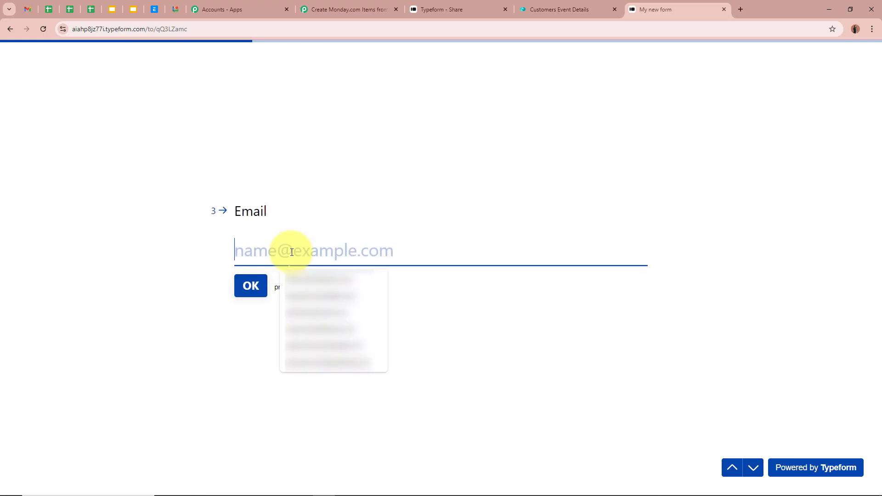
pyautogui.write('testus')
pyautogui.press('Down')
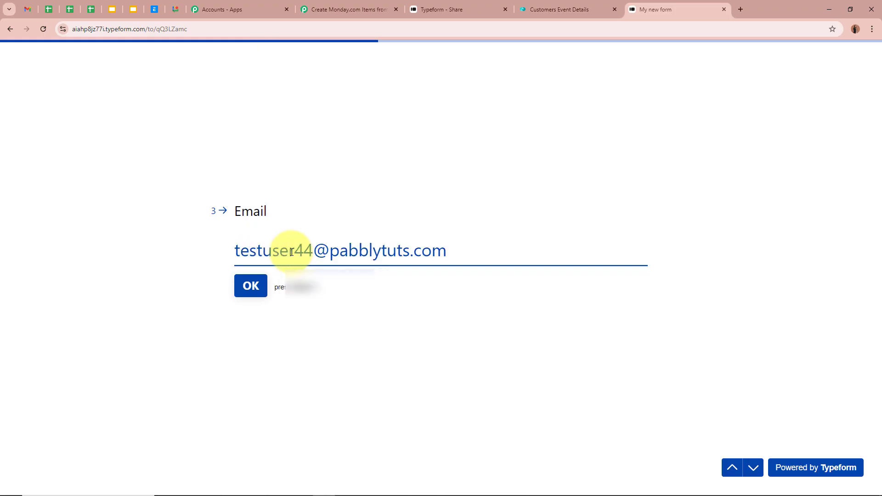
pyautogui.press('Return')
pyautogui.click(248, 287)
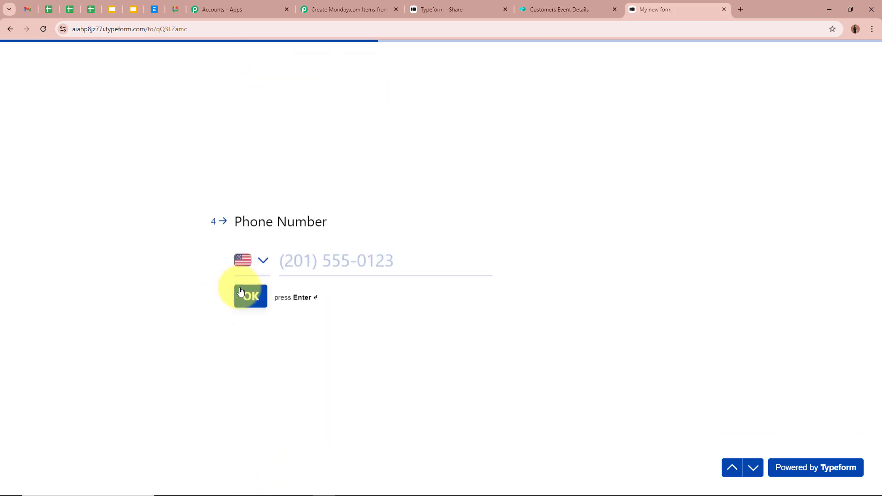
# Set the phone country to India, enter the test respondent's phone number and confirm the answer.
pyautogui.click(268, 253)
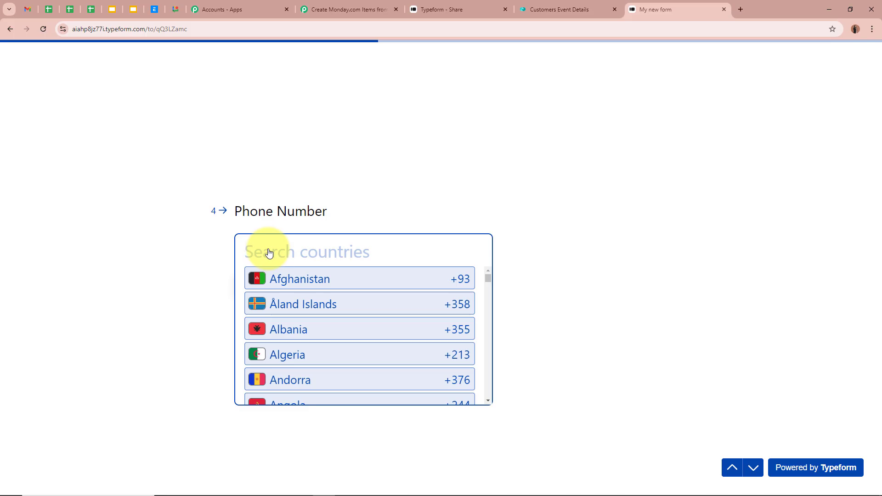
pyautogui.write('ind')
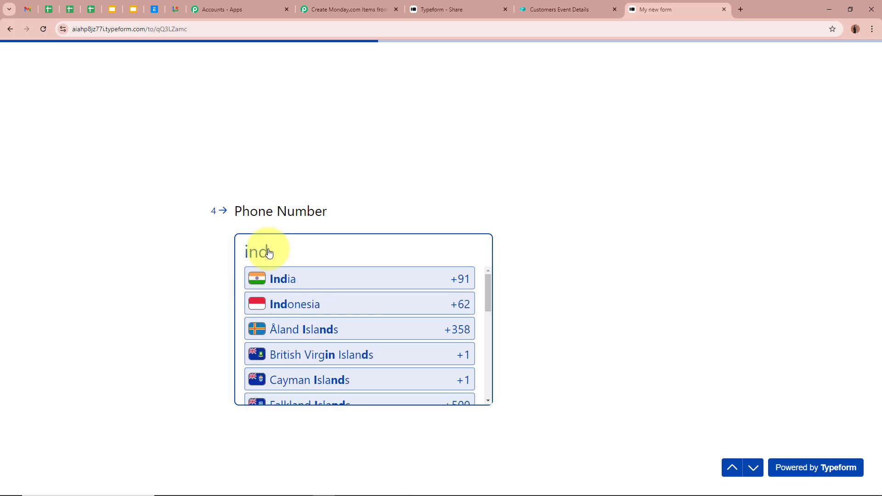
pyautogui.click(282, 278)
pyautogui.click(341, 247)
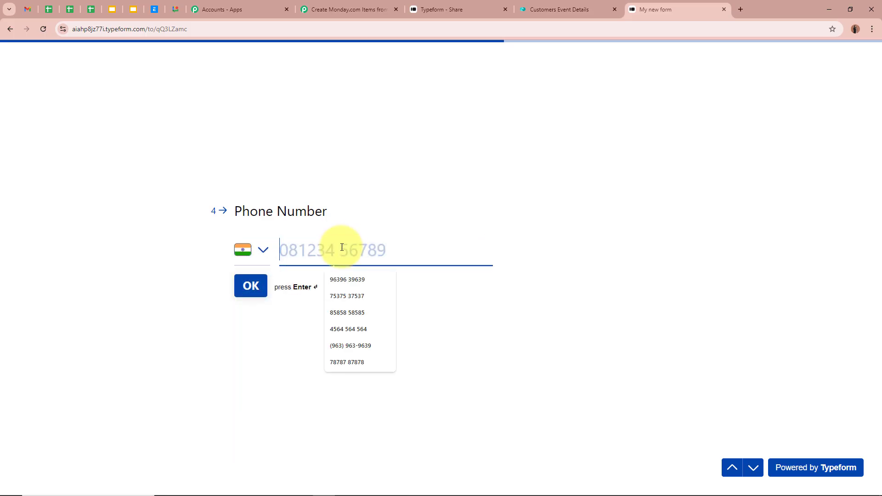
pyautogui.write('7555575')
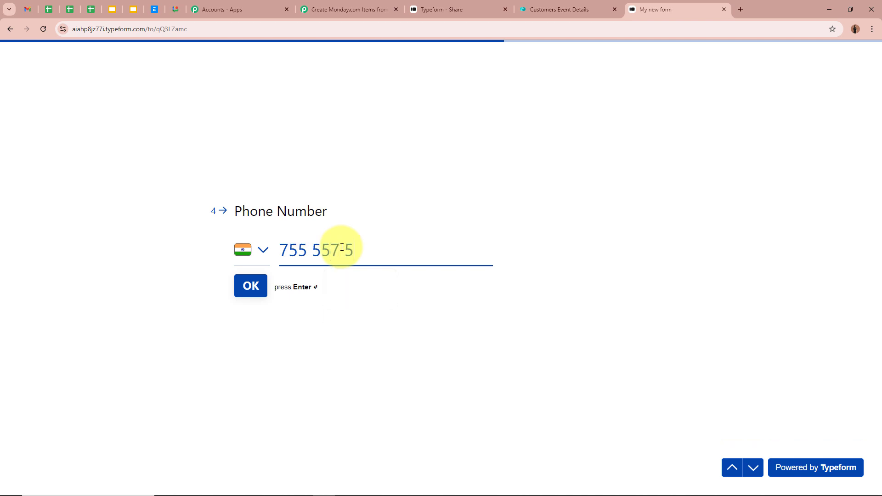
pyautogui.write('555')
pyautogui.click(249, 294)
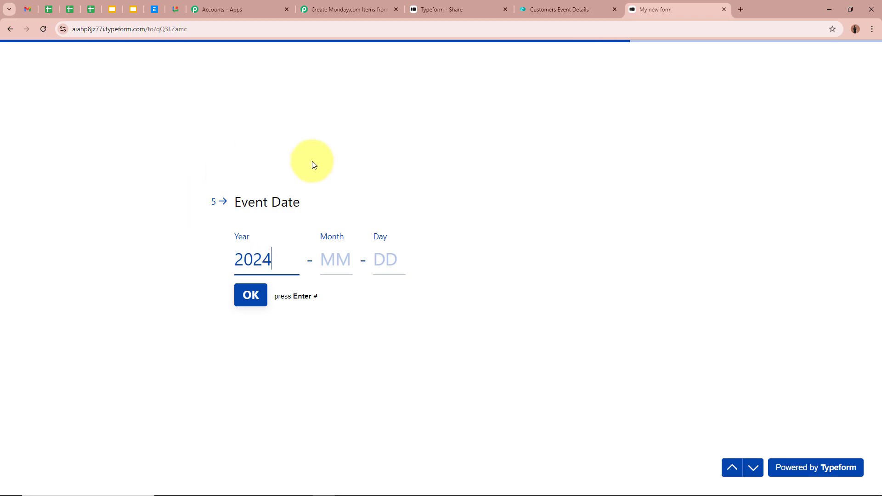
# Complete and submit the form with event date 2024-10-09, event type "Seminar" and event location "Indore".
pyautogui.click(339, 272)
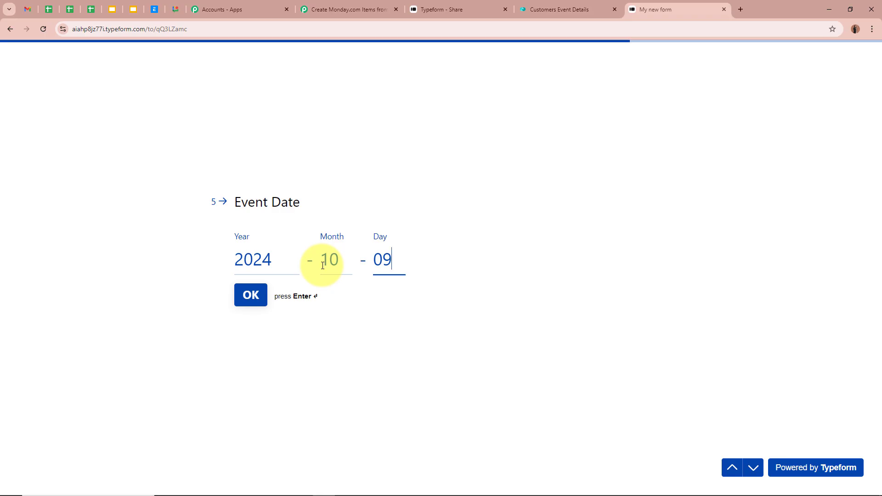
pyautogui.click(253, 296)
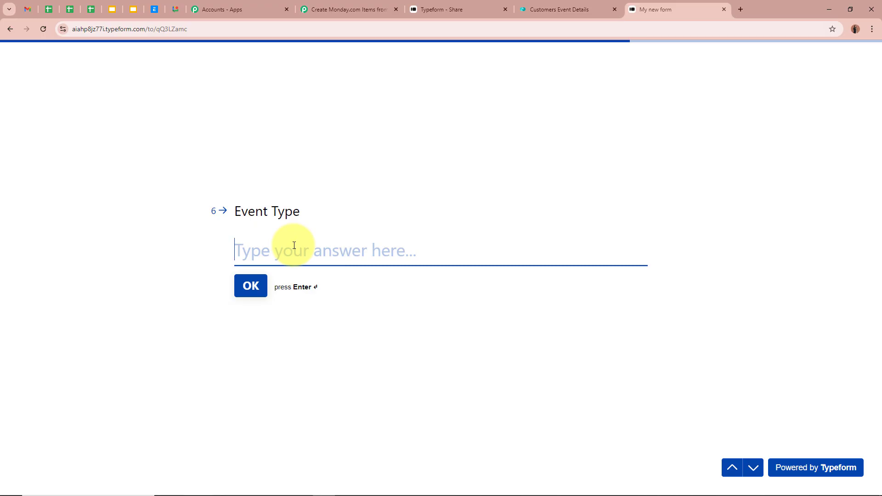
pyautogui.write('Seminar')
pyautogui.click(256, 288)
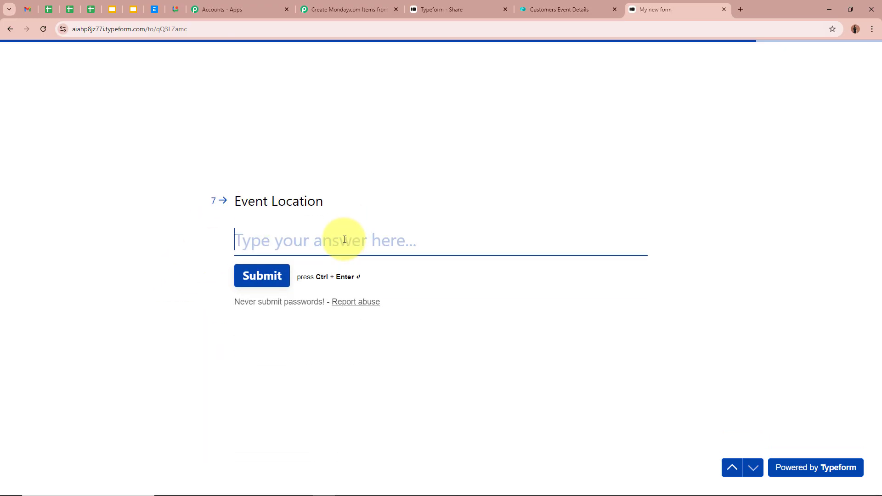
pyautogui.write('Indore')
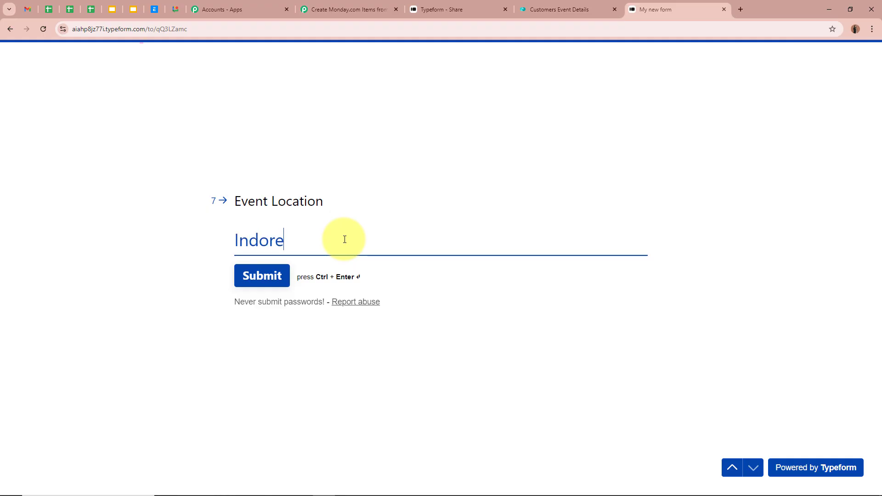
pyautogui.click(264, 277)
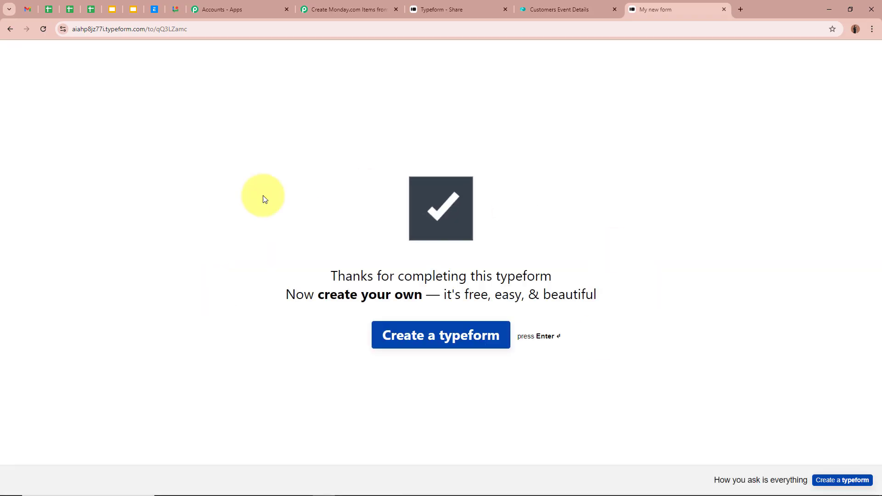
pyautogui.moveTo(321, 285); pyautogui.dragTo(642, 288)
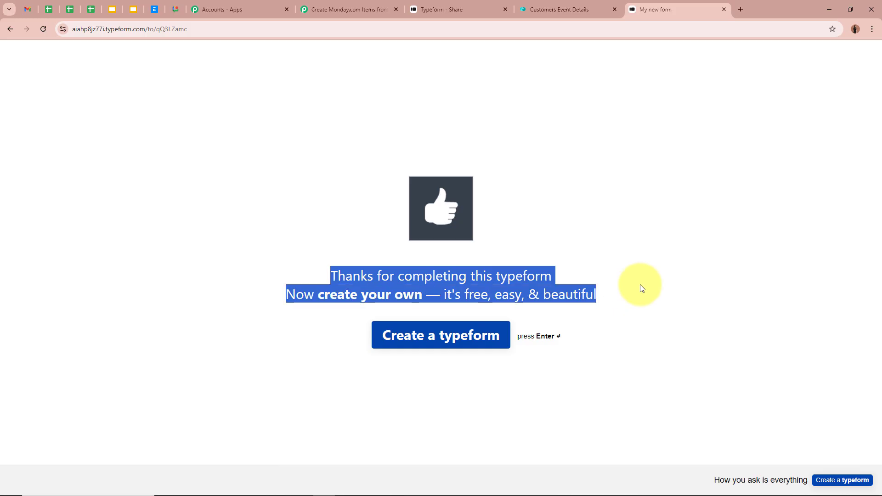
pyautogui.click(641, 287)
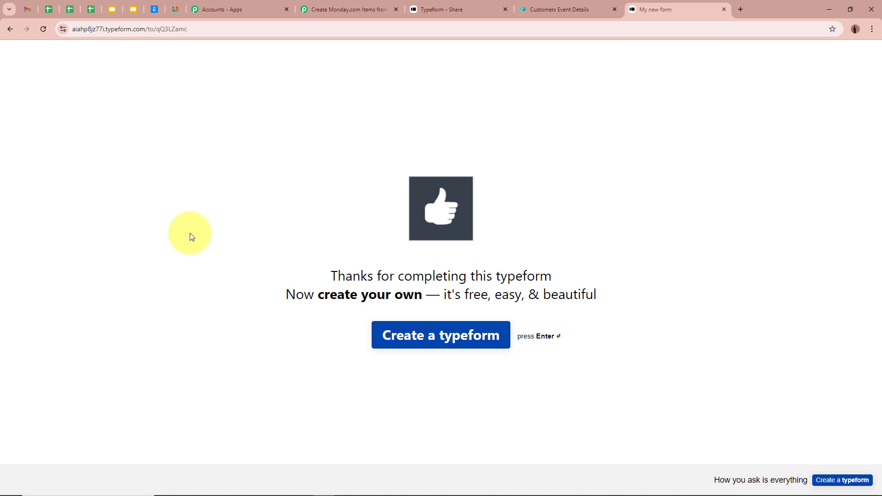
# Switch to Pabbly Connect and examine the phone number, email and name answers in the trigger's received response.
pyautogui.click(345, 9)
pyautogui.scroll(-4, 142, 294)
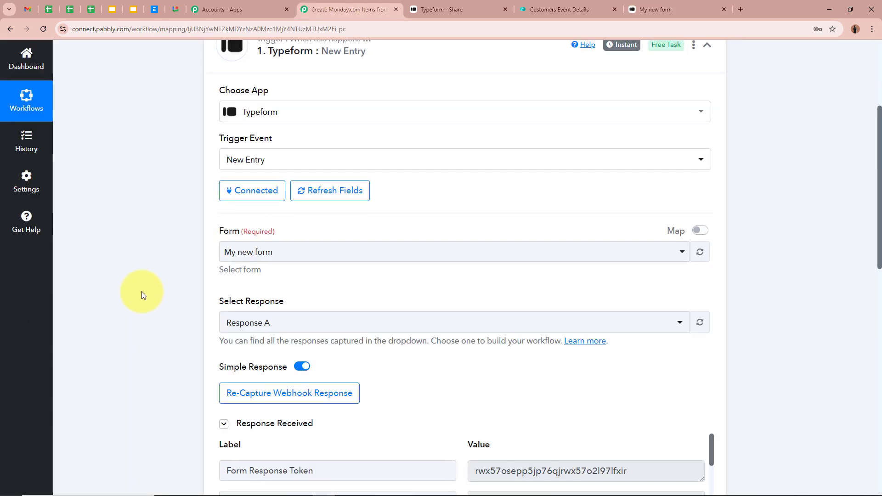
pyautogui.scroll(-5, 141, 290)
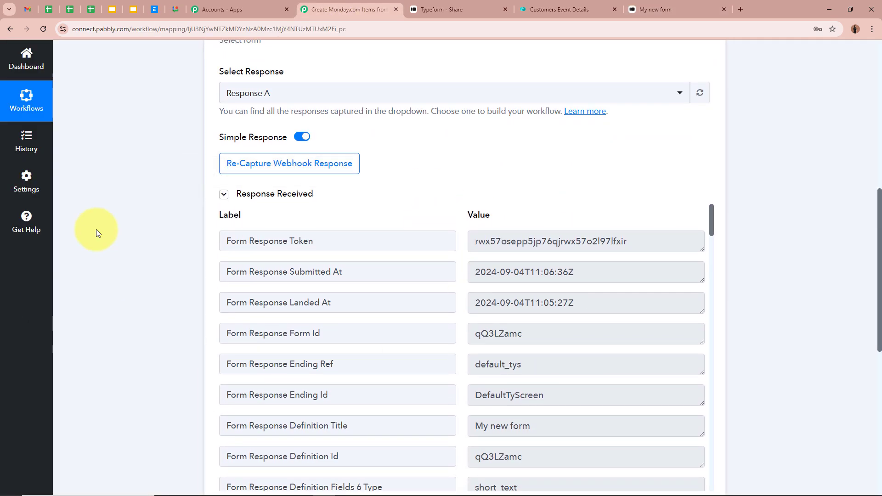
pyautogui.scroll(-1, 97, 232)
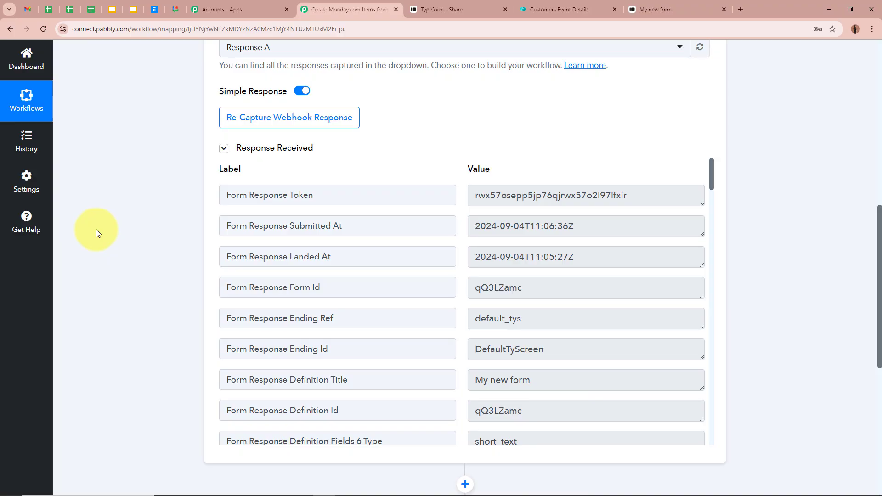
pyautogui.scroll(-15, 531, 312)
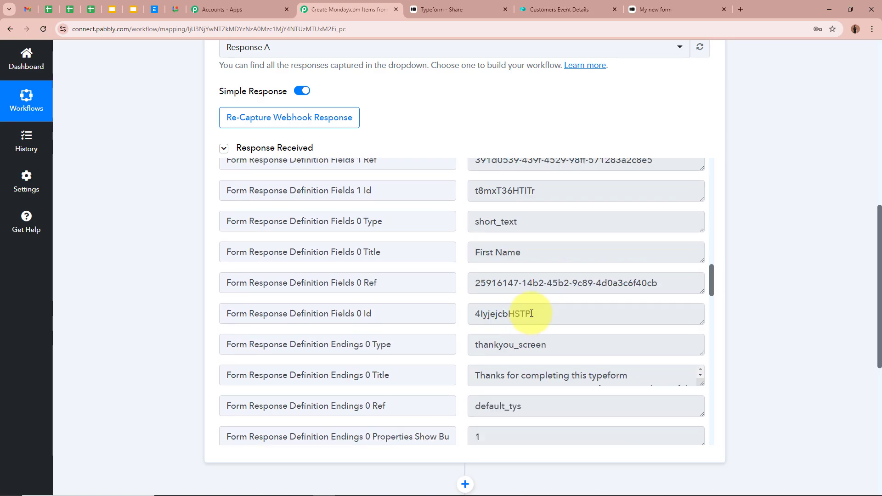
pyautogui.scroll(-5, 531, 313)
pyautogui.moveTo(561, 220); pyautogui.dragTo(446, 220)
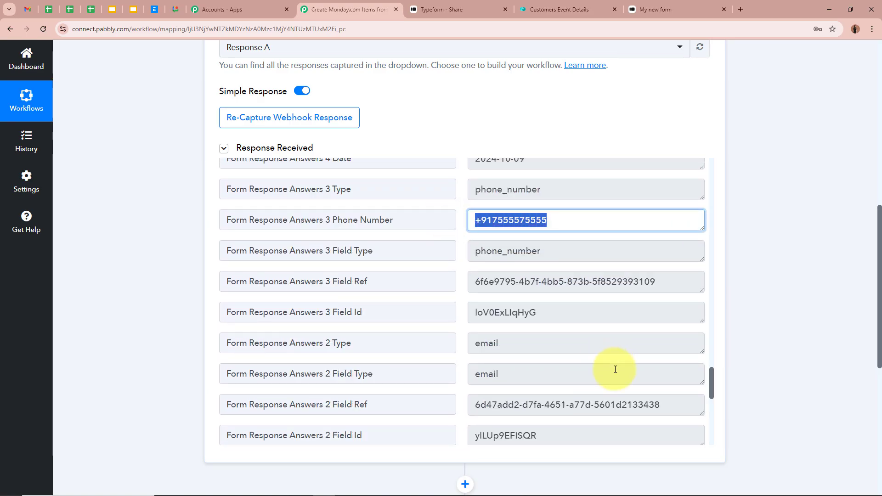
pyautogui.scroll(-3, 613, 364)
pyautogui.moveTo(607, 332); pyautogui.dragTo(473, 329)
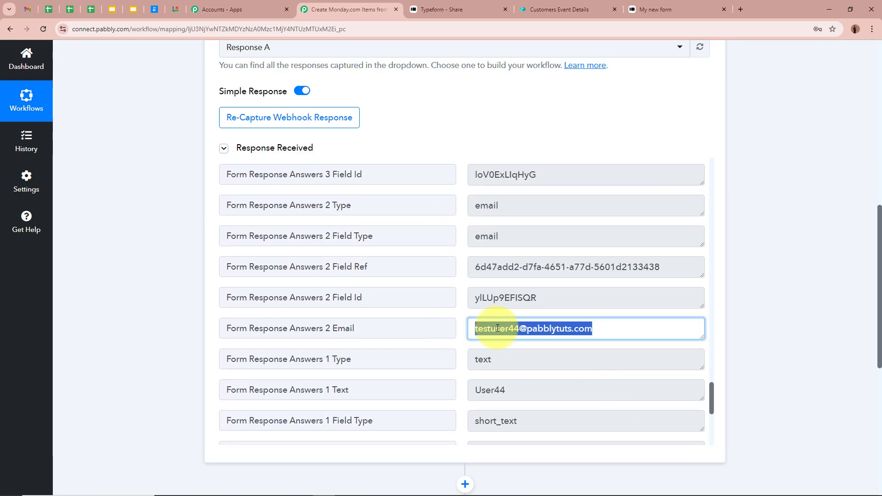
pyautogui.scroll(-3, 581, 329)
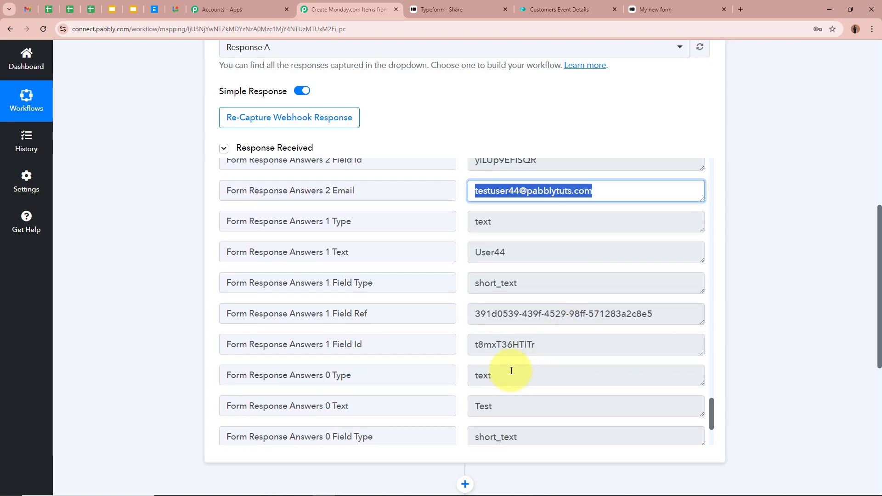
pyautogui.moveTo(510, 405); pyautogui.dragTo(470, 405)
pyautogui.moveTo(523, 251); pyautogui.dragTo(466, 249)
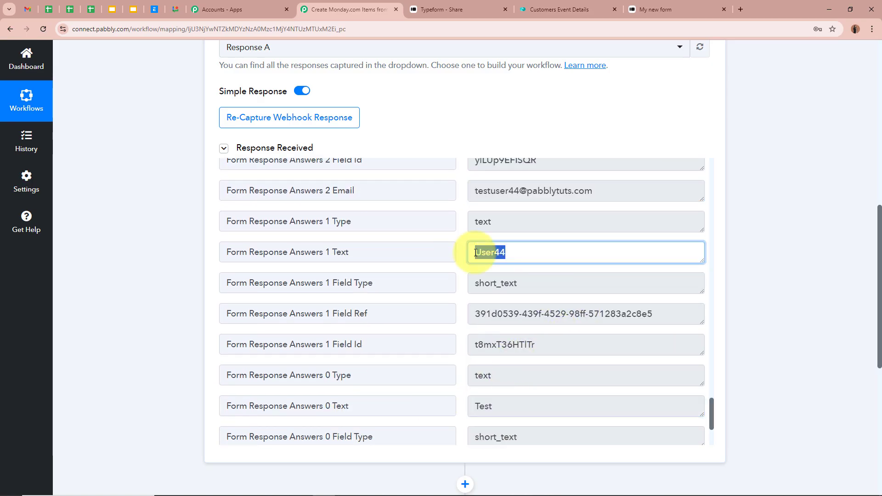
pyautogui.click(579, 296)
# Check the event date, event type and event location answers in the received Typeform response.
pyautogui.scroll(-3, 579, 299)
pyautogui.scroll(3, 579, 298)
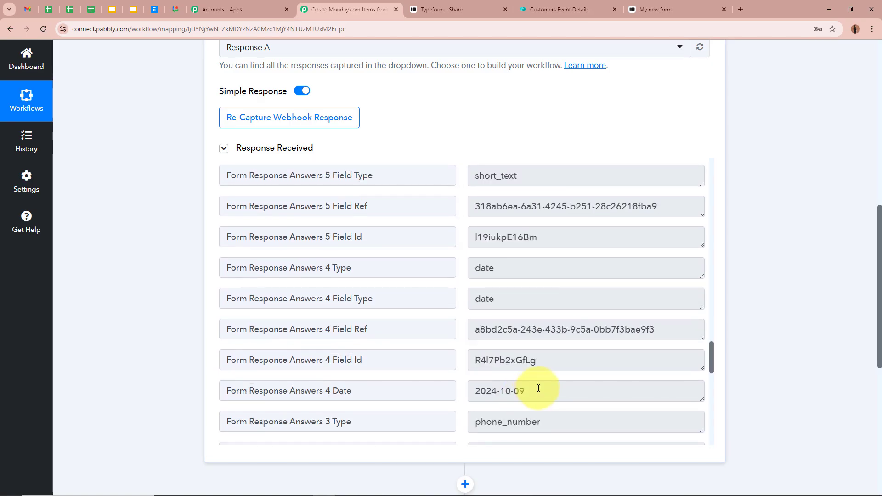
pyautogui.moveTo(528, 391); pyautogui.dragTo(447, 390)
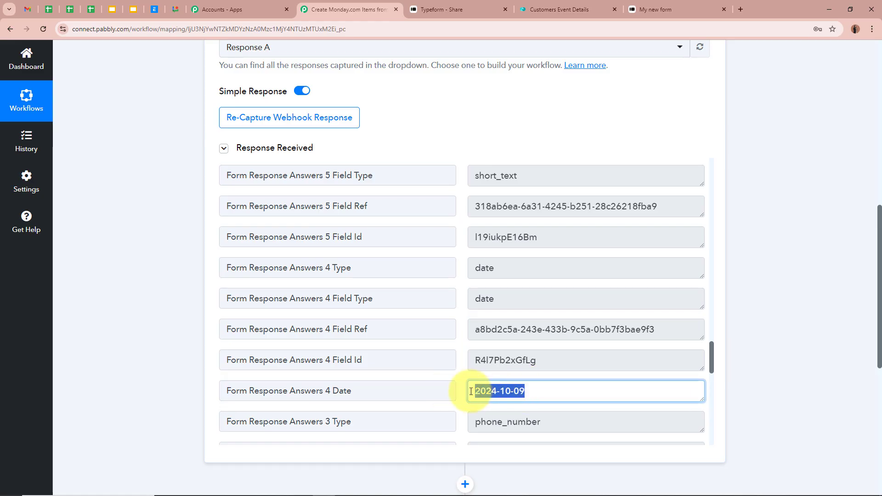
pyautogui.click(561, 391)
pyautogui.scroll(3, 561, 389)
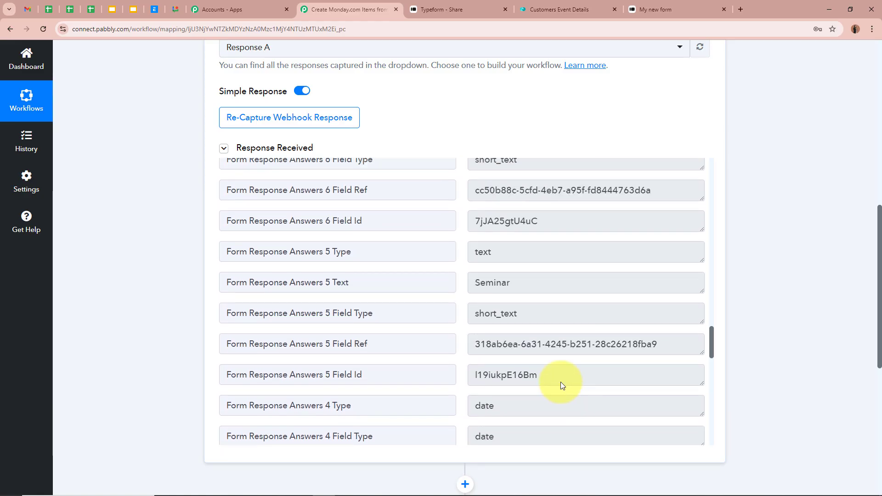
pyautogui.click(476, 282)
pyautogui.moveTo(475, 282); pyautogui.dragTo(455, 264)
pyautogui.scroll(3, 555, 289)
pyautogui.click(750, 301)
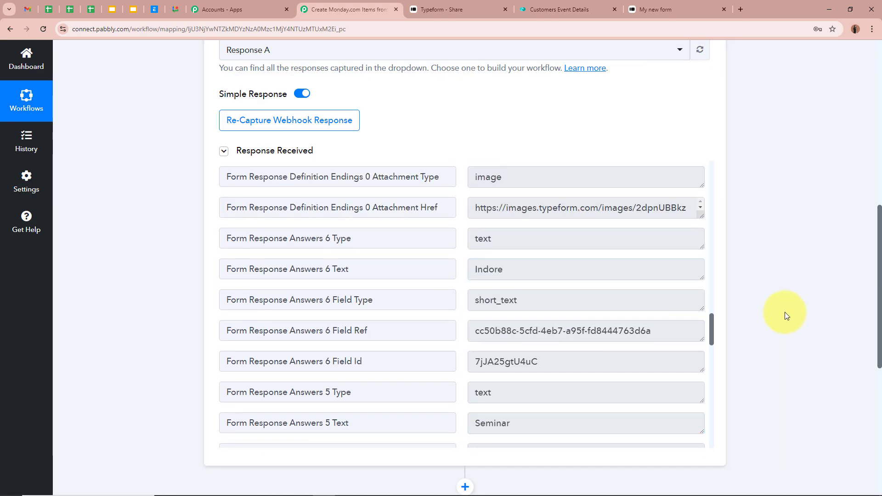
# Collapse the Typeform trigger and choose Monday.com as the app for the workflow's action step.
pyautogui.scroll(10, 784, 315)
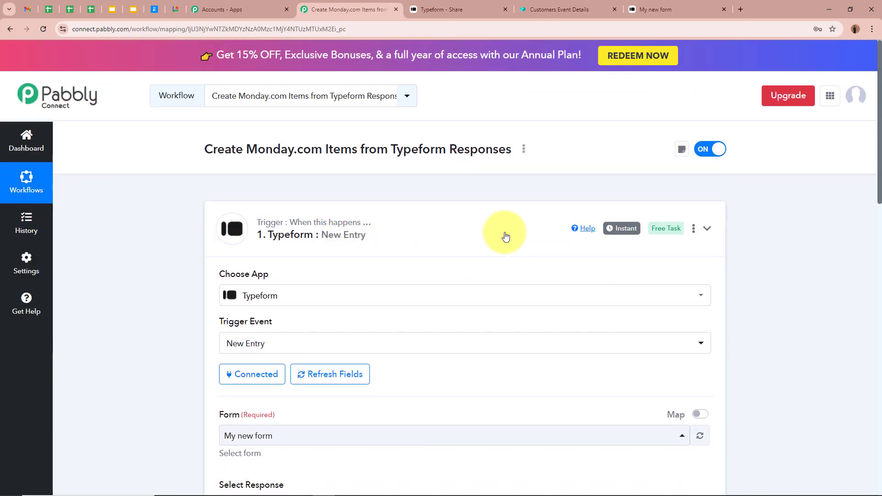
pyautogui.click(506, 232)
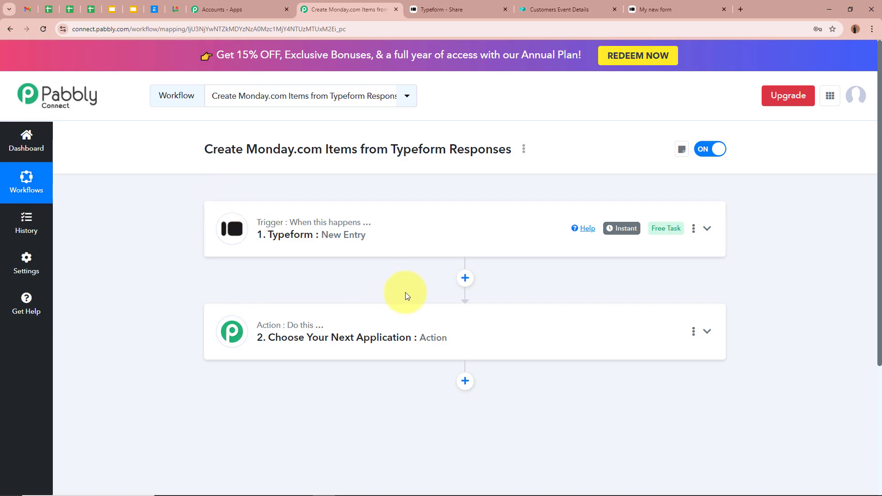
pyautogui.click(499, 328)
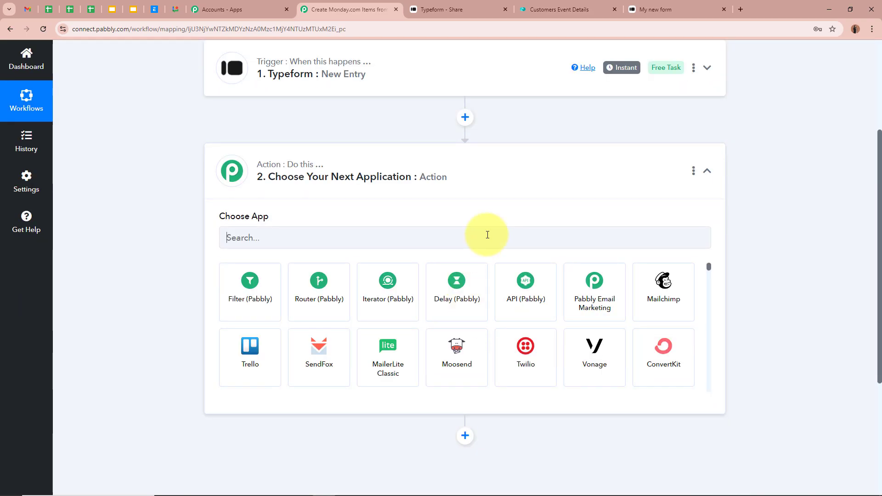
pyautogui.click(487, 235)
pyautogui.write('Monday')
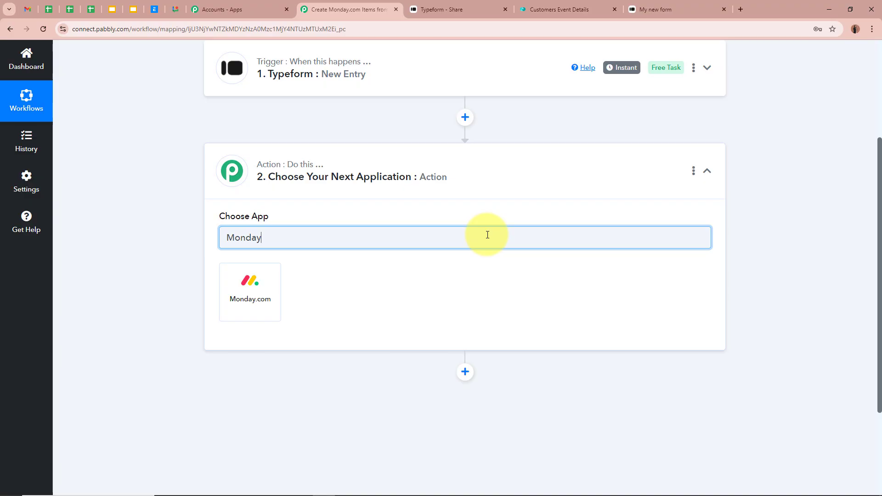
pyautogui.click(248, 308)
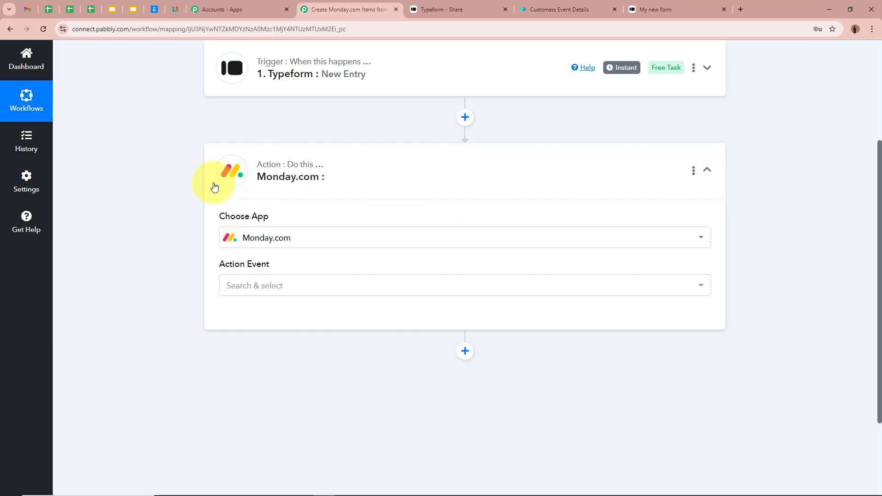
# Check the Customers Event Details board in Monday.com, then set the Pabbly Connect action event to Create Item.
pyautogui.click(563, 8)
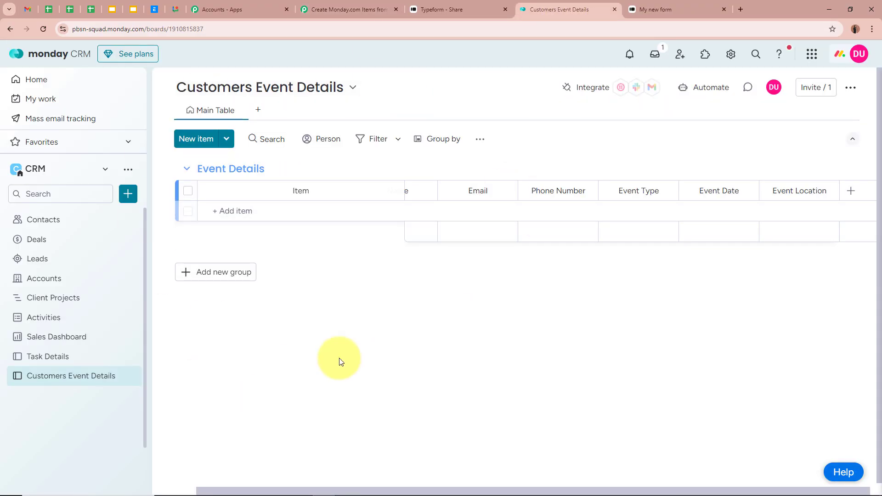
pyautogui.click(338, 9)
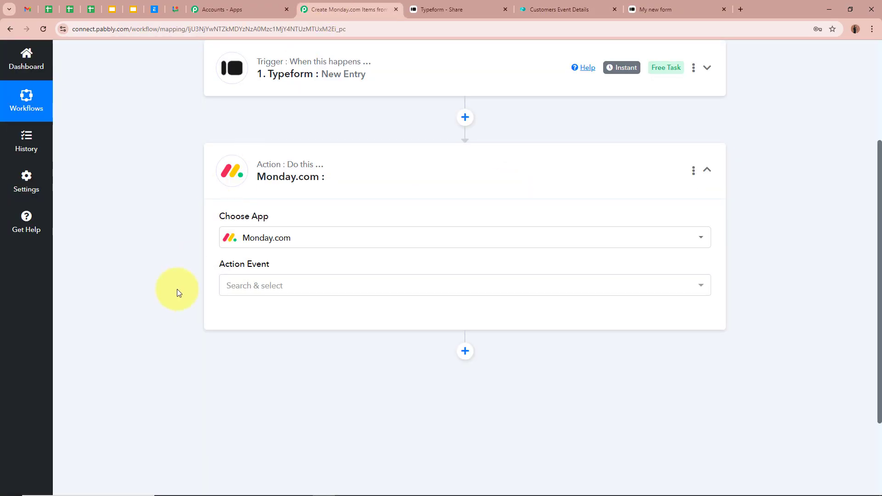
pyautogui.scroll(-2, 166, 325)
pyautogui.click(321, 192)
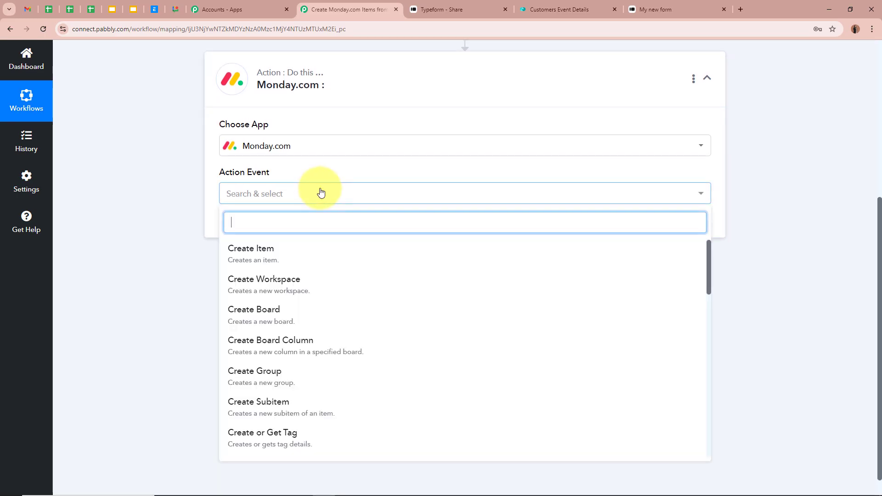
pyautogui.click(321, 256)
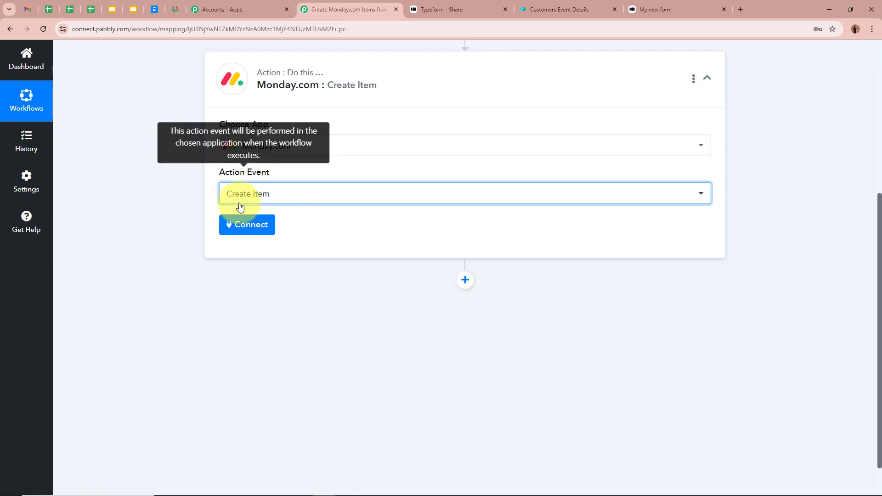
# Start connecting the Monday.com account with a new connection and read the instructions for finding the API token.
pyautogui.click(251, 229)
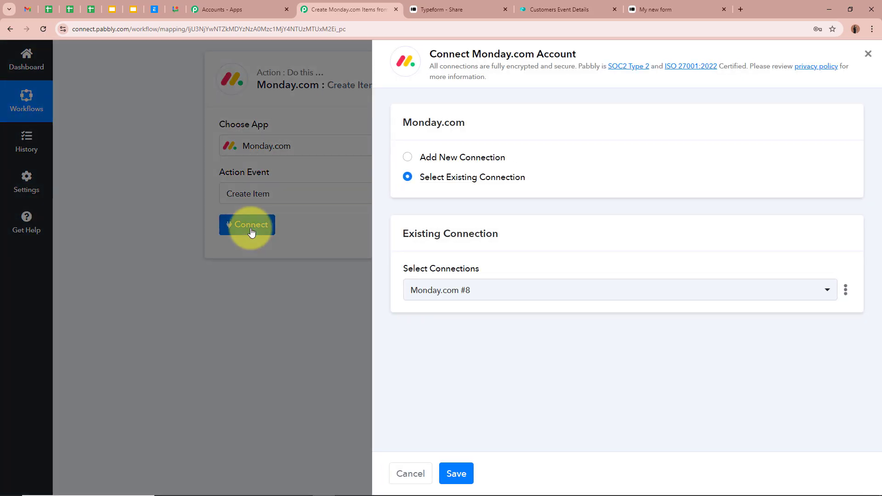
pyautogui.click(407, 157)
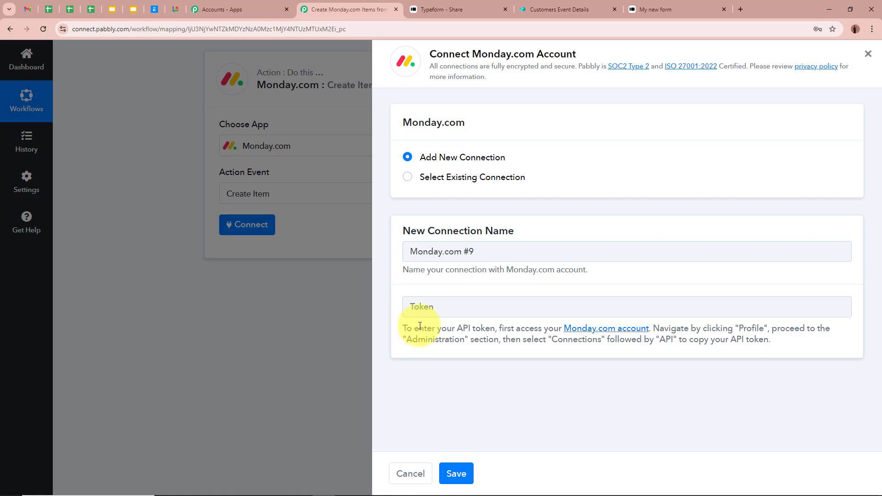
pyautogui.moveTo(405, 325); pyautogui.dragTo(769, 348)
pyautogui.click(771, 350)
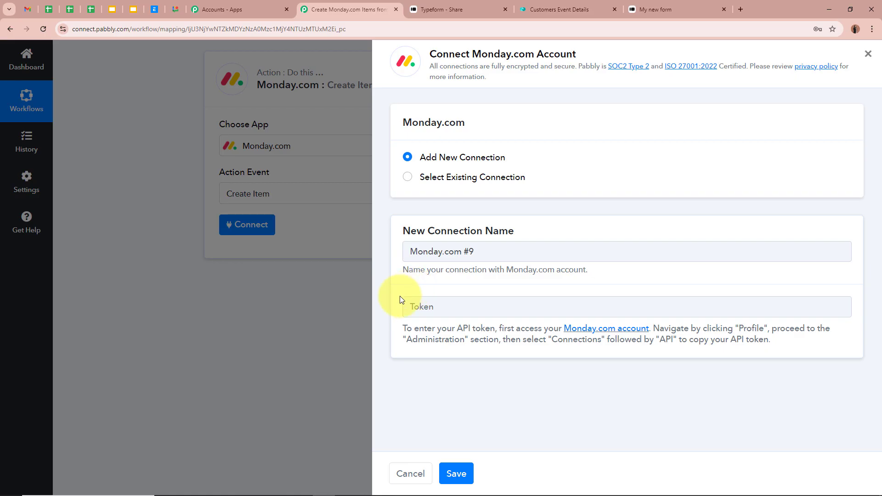
# Switch to Monday.com and copy the personal API token from the account's administration settings for connections.
pyautogui.click(570, 9)
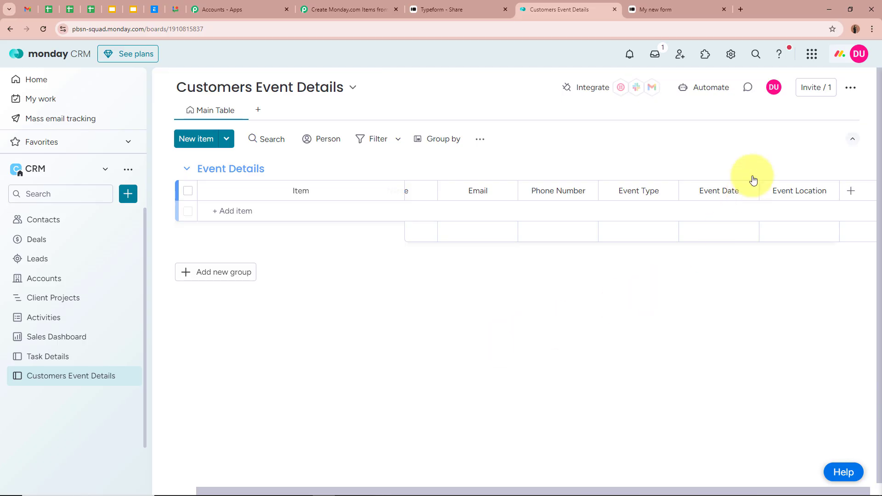
pyautogui.click(859, 56)
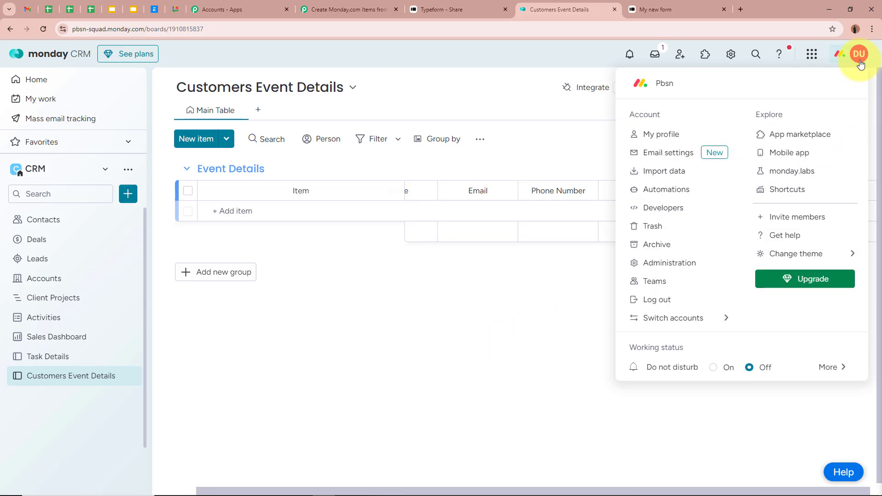
pyautogui.click(695, 264)
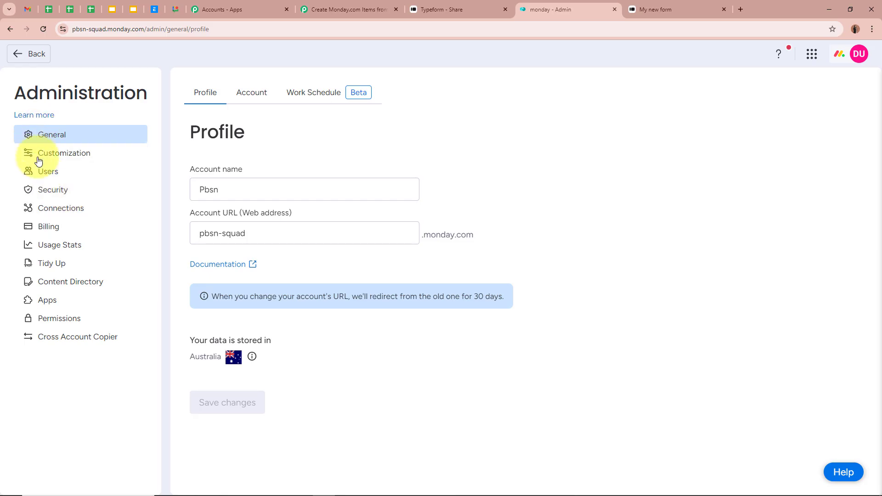
pyautogui.click(64, 211)
pyautogui.click(321, 88)
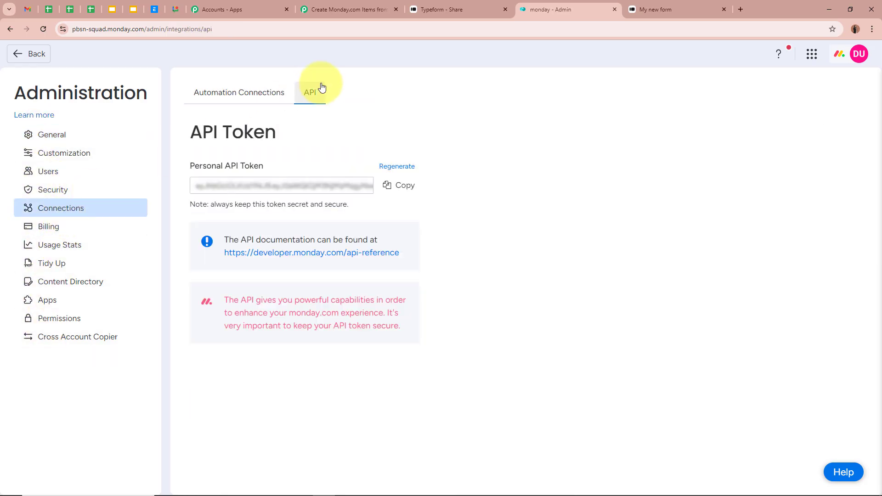
pyautogui.click(392, 188)
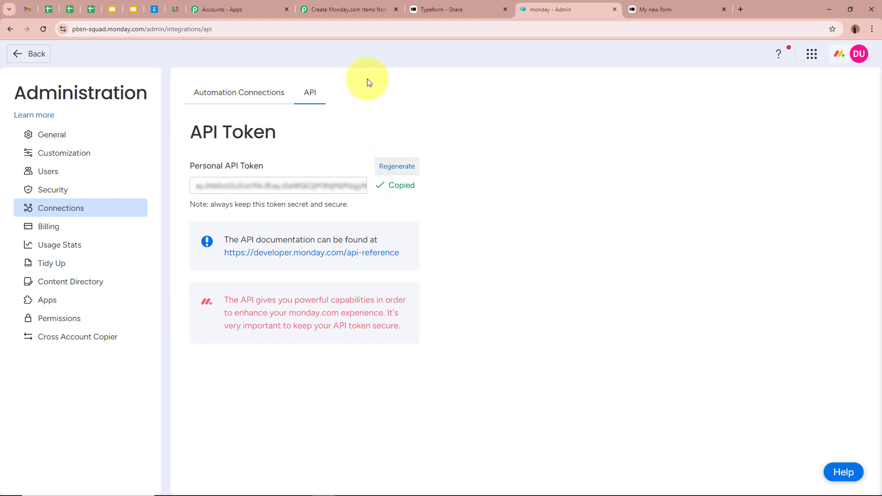
# Return to Pabbly Connect, paste the API token into the new Monday.com connection and save it.
pyautogui.click(359, 10)
pyautogui.click(466, 304)
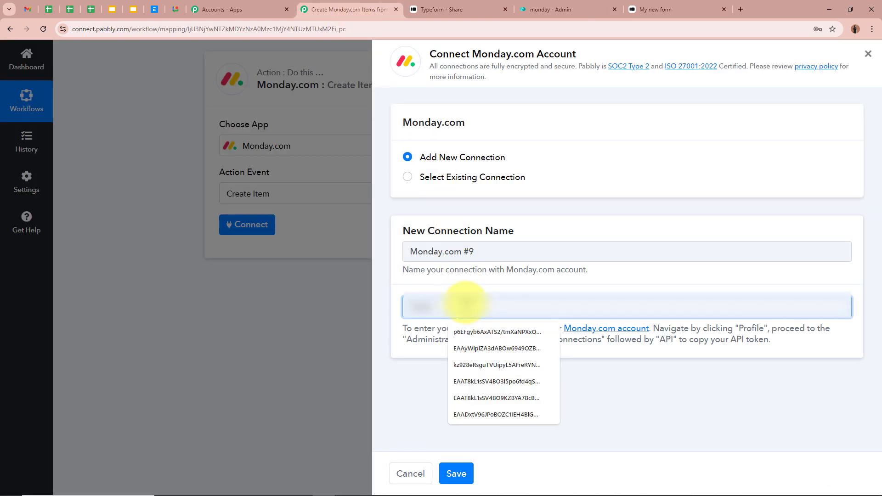
pyautogui.hotkey('ctrl', 'v')
pyautogui.click(457, 474)
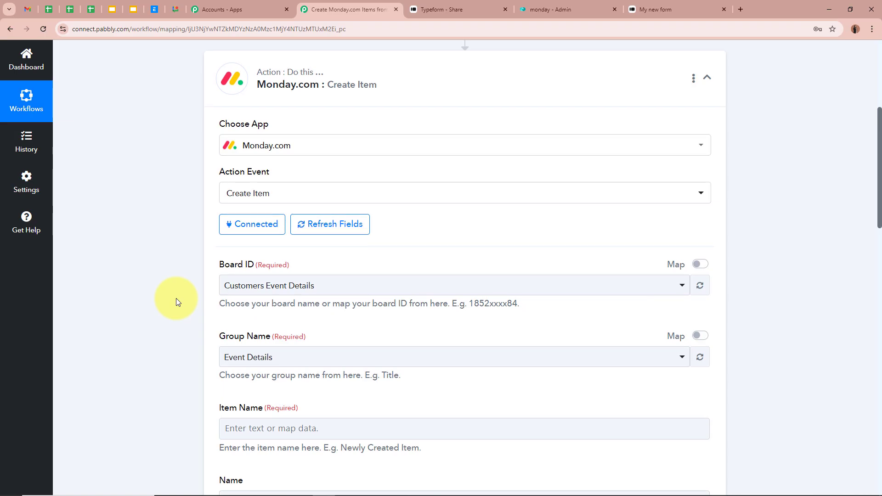
# Check the board's name in Monday.com and select Customers Event Details as the action's Board ID.
pyautogui.scroll(-1, 178, 302)
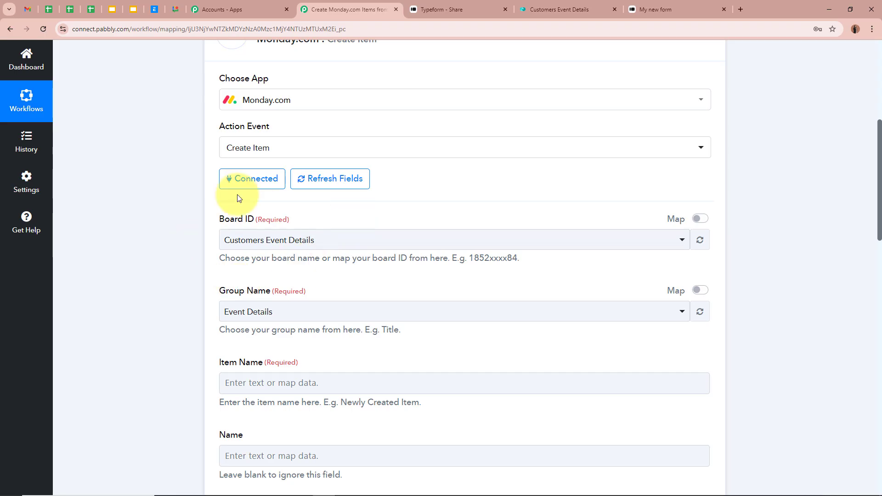
pyautogui.click(565, 9)
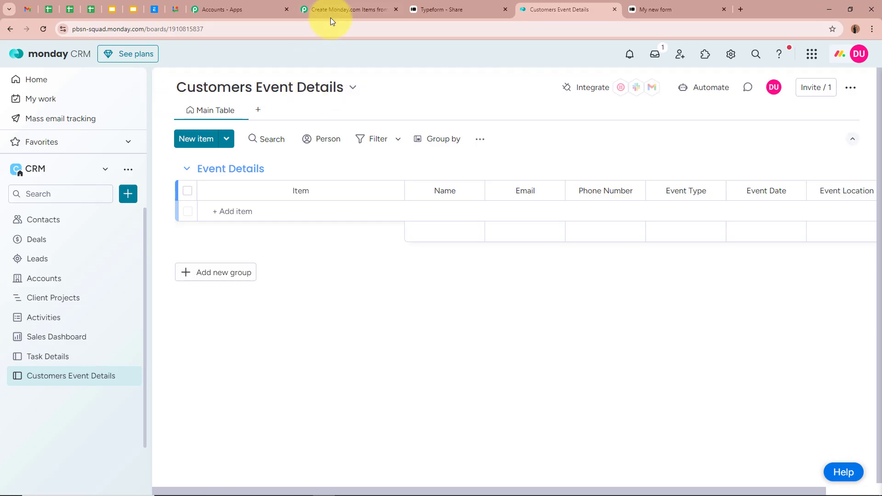
pyautogui.click(352, 9)
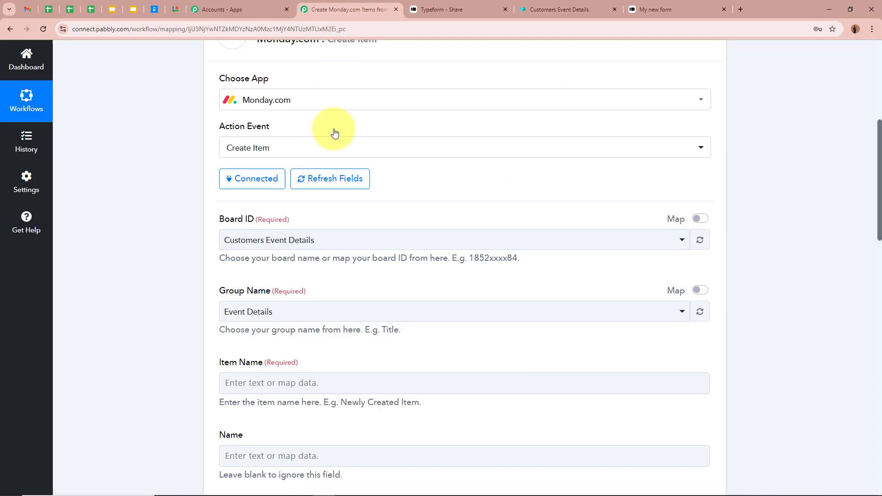
pyautogui.click(333, 240)
pyautogui.click(284, 294)
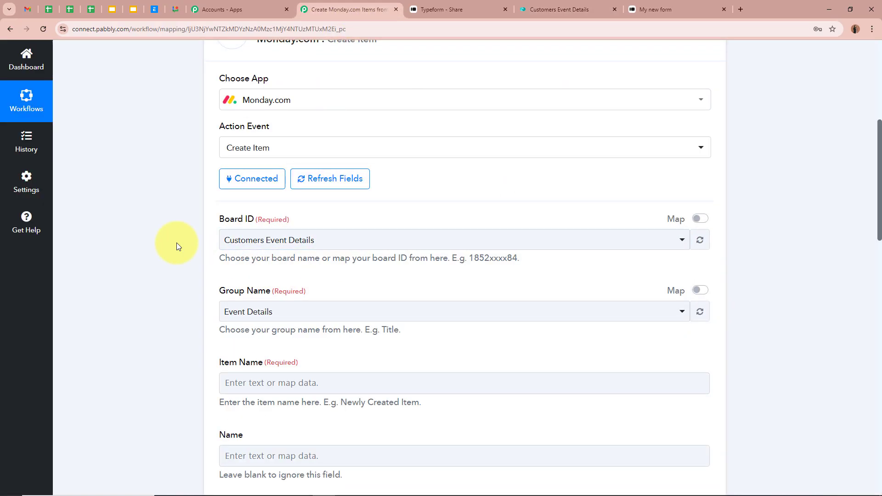
# Check the group on the Monday.com board and select Event Details as the action's Group Name.
pyautogui.scroll(-2, 176, 242)
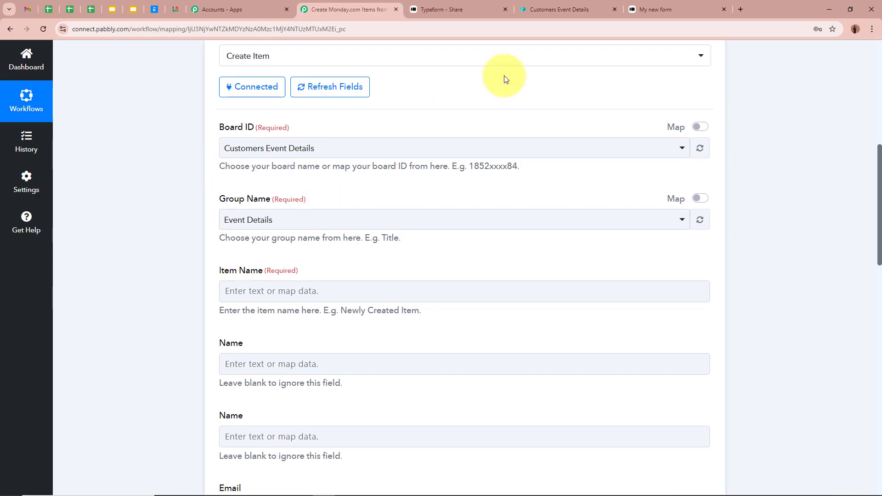
pyautogui.click(546, 10)
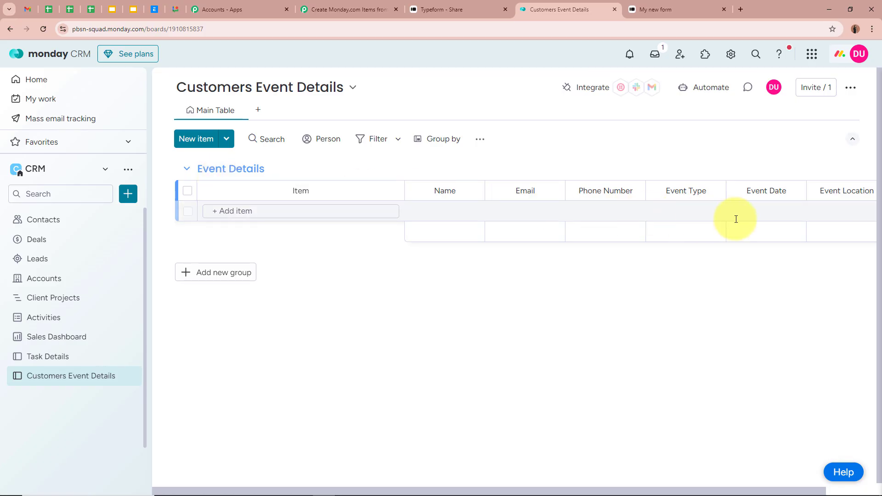
pyautogui.click(335, 9)
pyautogui.click(282, 225)
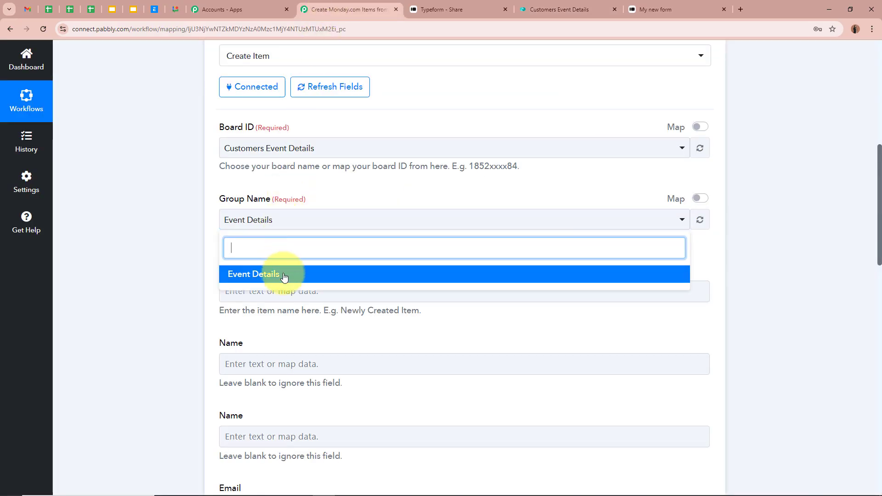
pyautogui.click(285, 273)
# Look at the board's item column in Monday.com and set the action's Item Name to "New Event Details".
pyautogui.scroll(-2, 183, 253)
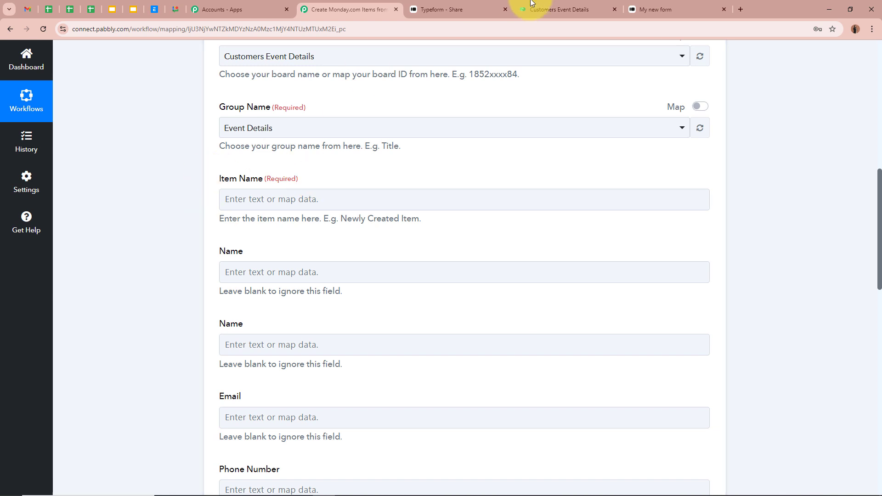
pyautogui.click(551, 9)
pyautogui.click(363, 9)
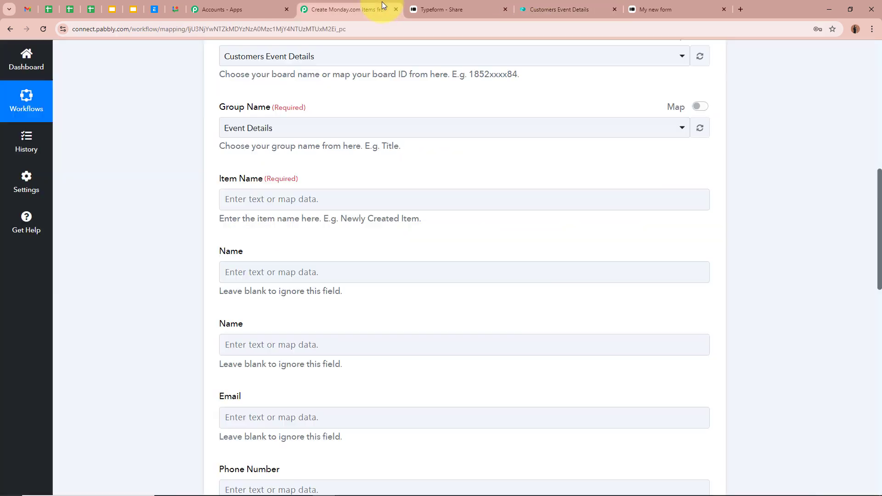
pyautogui.click(292, 199)
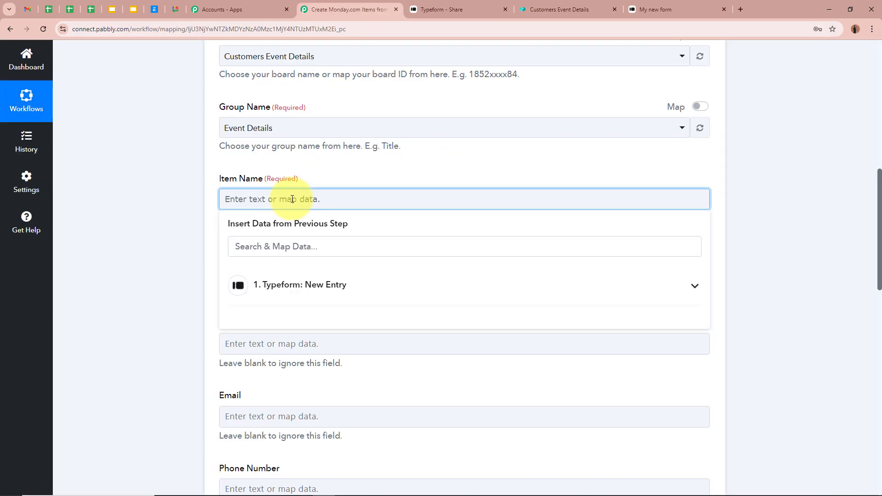
pyautogui.write('New Event Details')
pyautogui.click(151, 213)
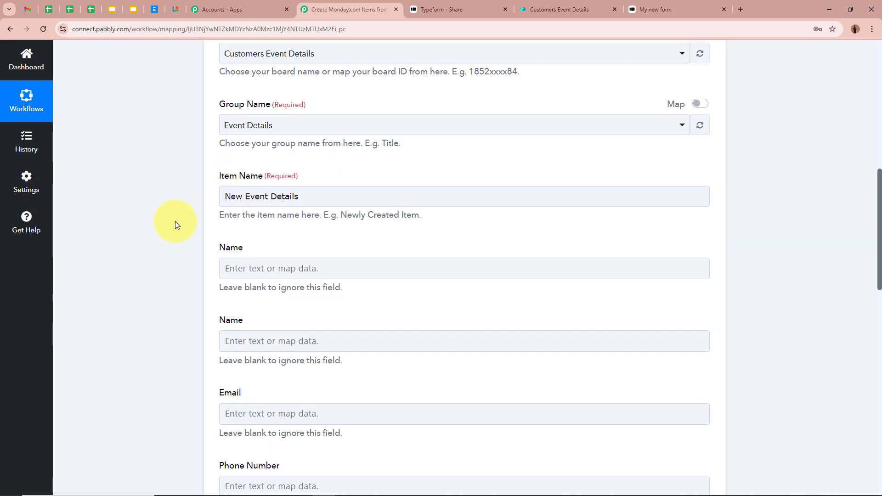
# Review the action's remaining fields from Name to Event Location and compare them with the Monday.com board columns.
pyautogui.scroll(-2, 175, 221)
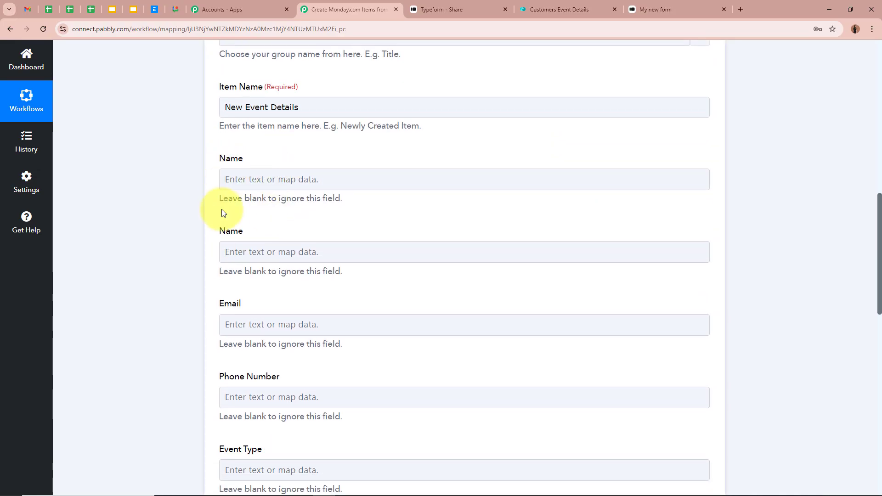
pyautogui.scroll(-3, 222, 211)
pyautogui.scroll(-2, 305, 322)
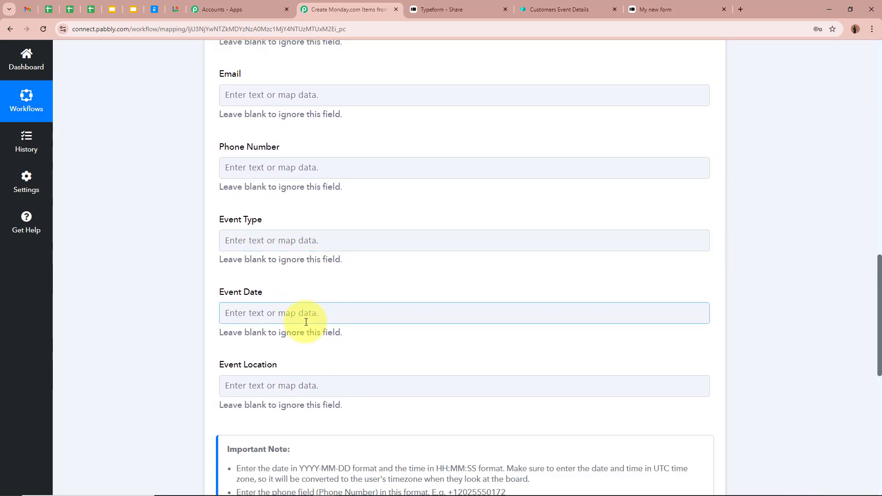
pyautogui.scroll(5, 305, 312)
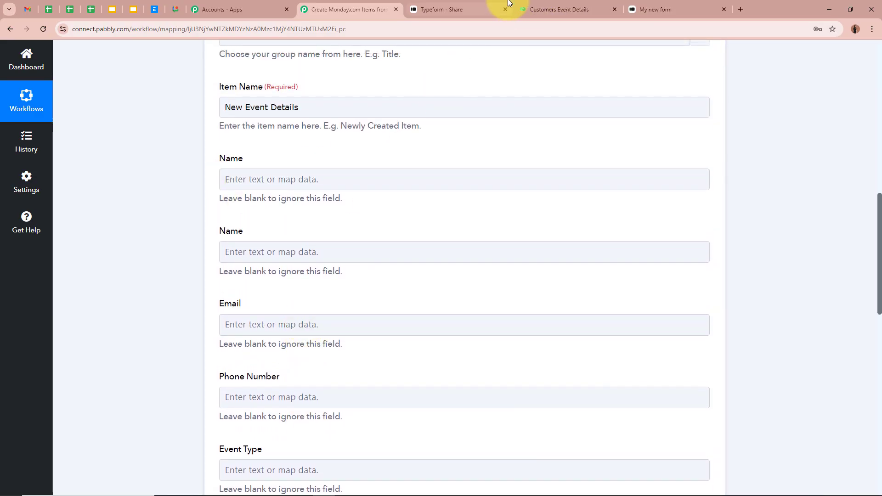
pyautogui.click(533, 9)
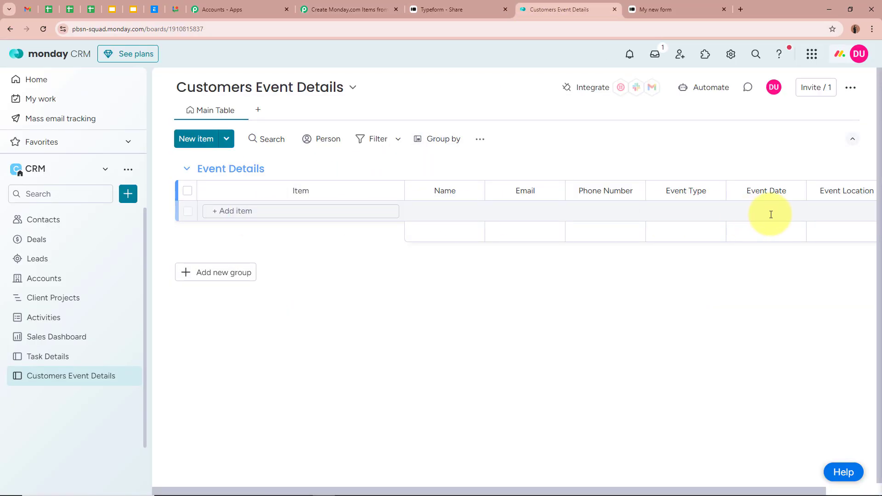
pyautogui.click(360, 9)
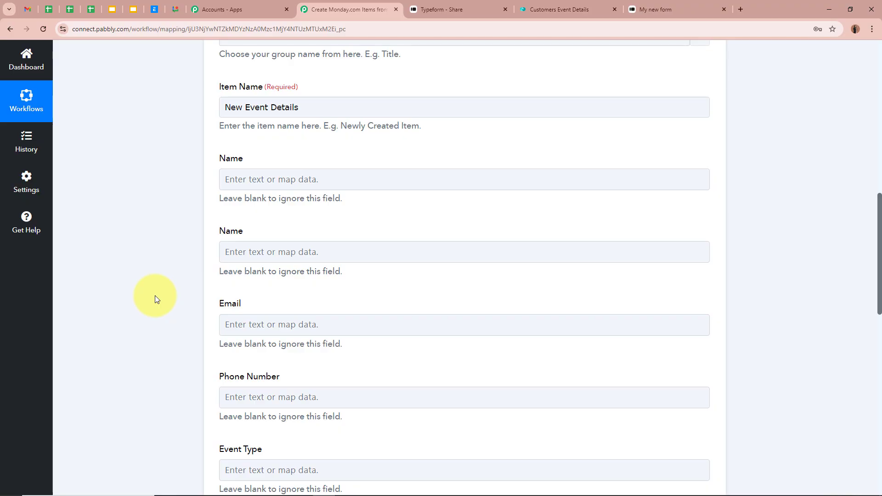
# Map the action's first Name field to the Typeform values Form Response Answers 0 Text and Form Response Answers 1 Text.
pyautogui.scroll(10, 155, 296)
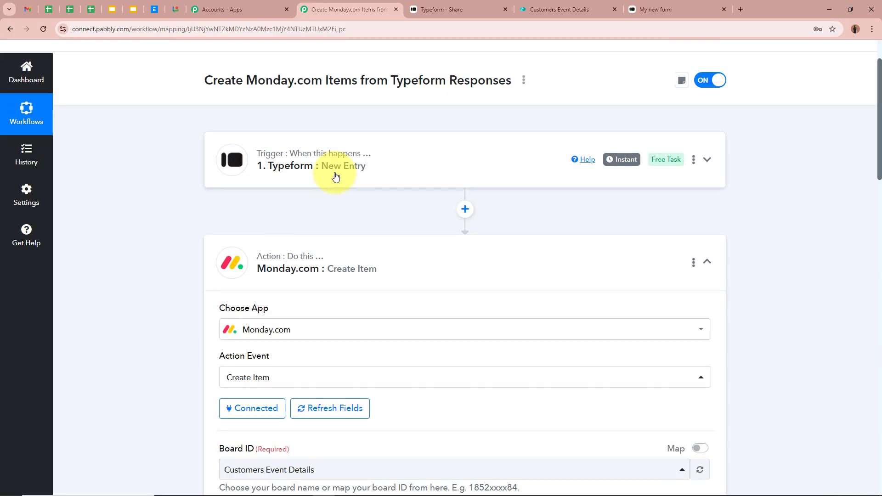
pyautogui.scroll(-5, 411, 181)
pyautogui.scroll(-6, 410, 180)
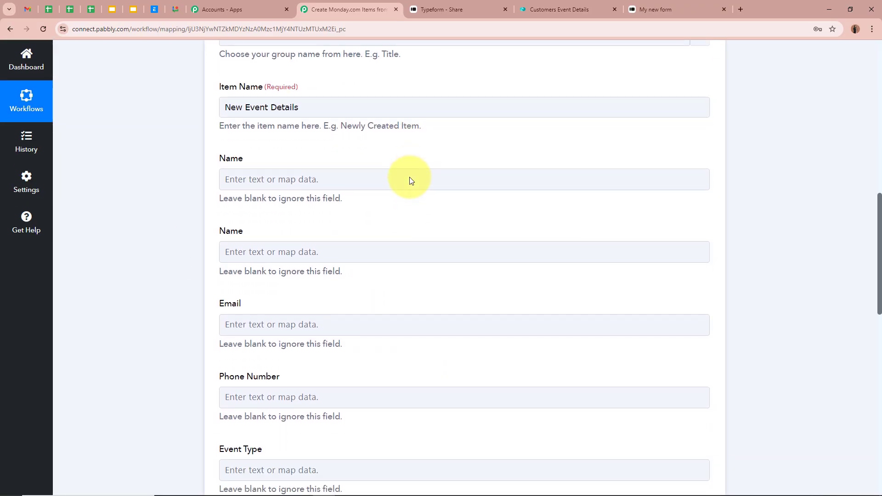
pyautogui.click(285, 179)
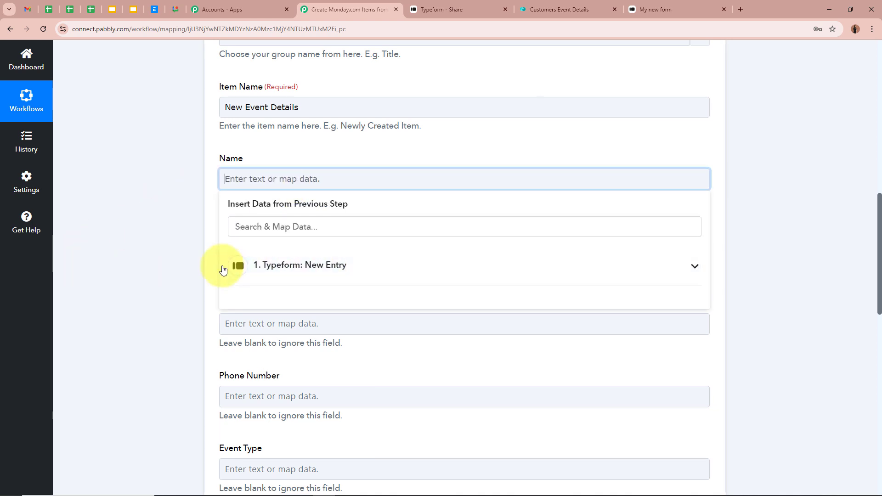
pyautogui.click(416, 272)
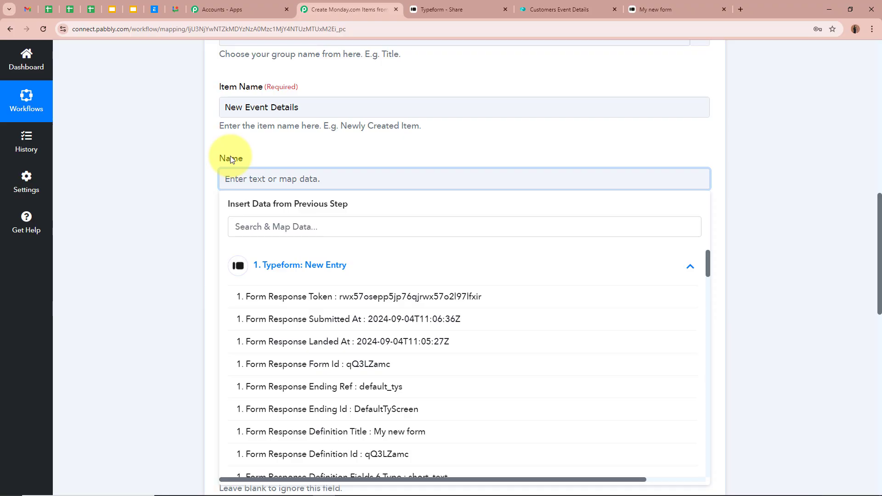
pyautogui.scroll(-10, 384, 340)
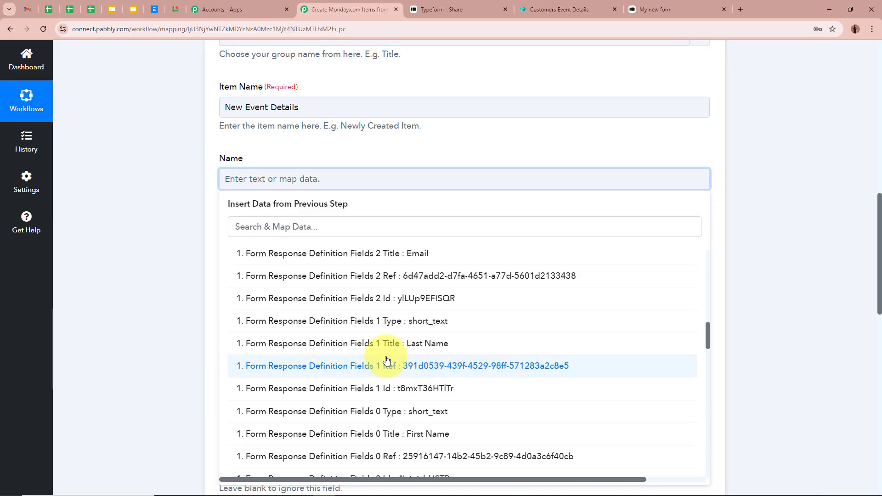
pyautogui.scroll(-15, 385, 359)
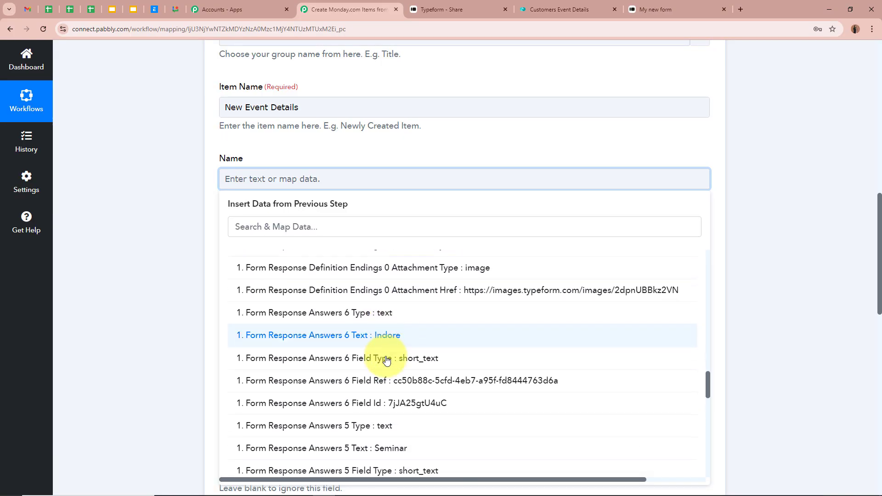
pyautogui.scroll(-8, 386, 359)
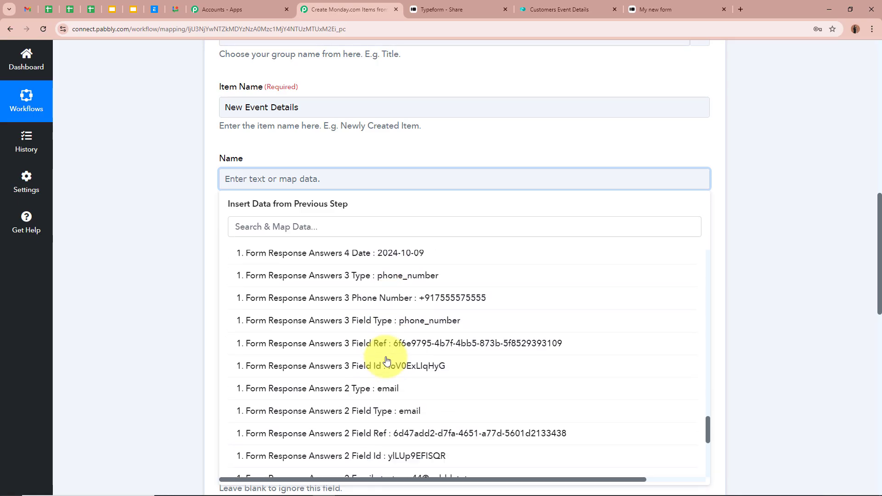
pyautogui.scroll(-6, 386, 360)
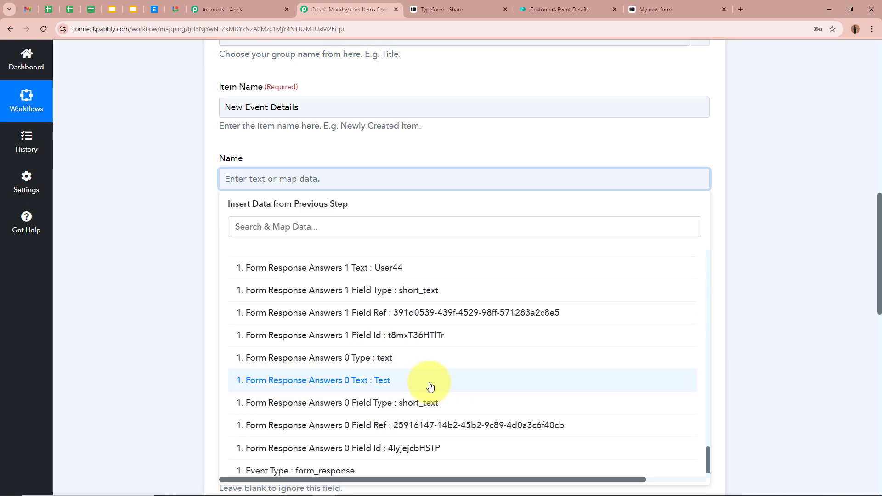
pyautogui.scroll(1, 430, 387)
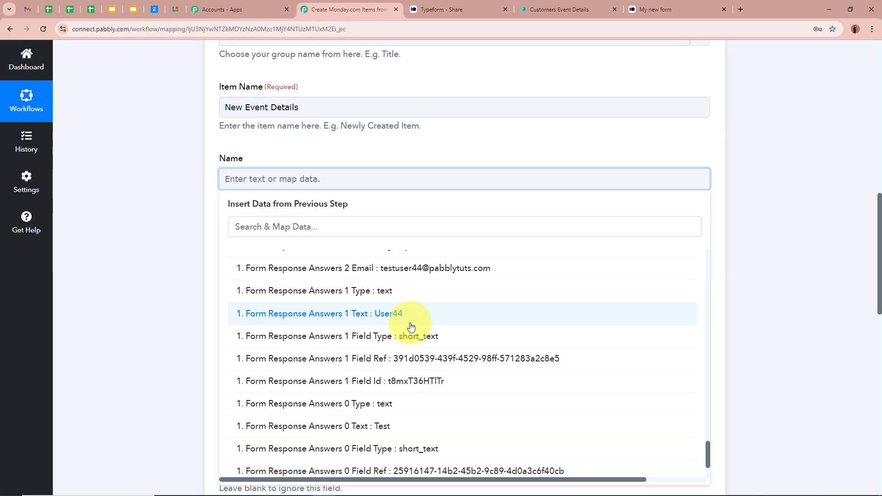
pyautogui.click(401, 426)
pyautogui.click(440, 321)
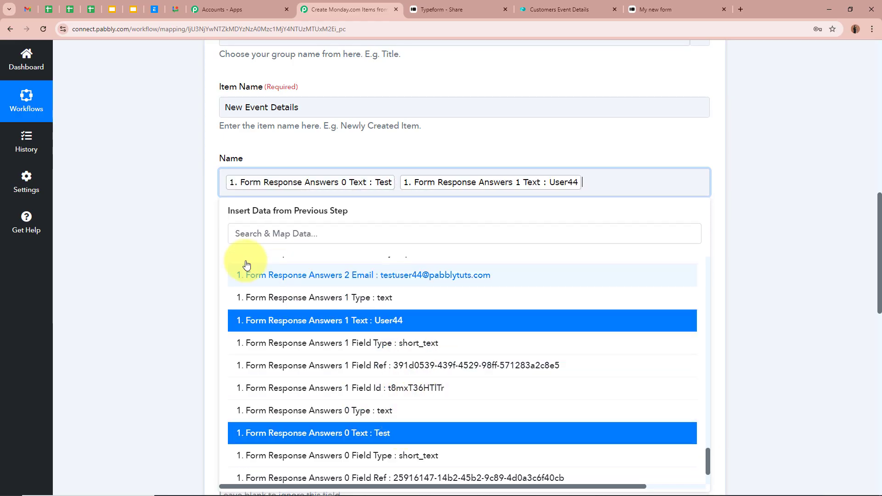
pyautogui.click(174, 243)
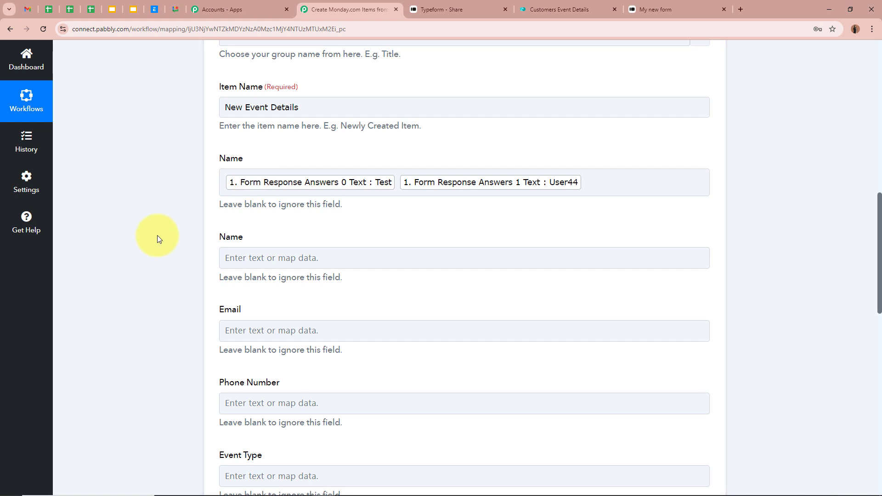
# Map the second Name field to the same first-name and last-name answers, Form Response Answers 0 Text and 1 Text.
pyautogui.scroll(10, 157, 235)
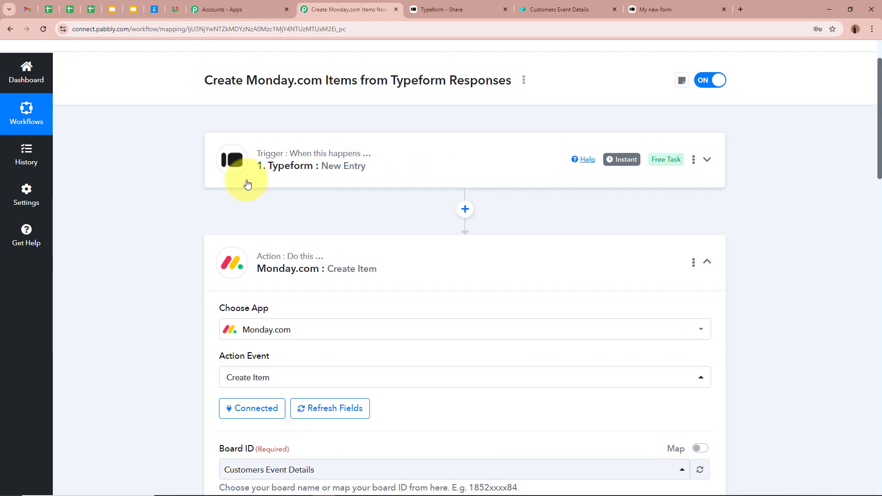
pyautogui.scroll(-10, 165, 243)
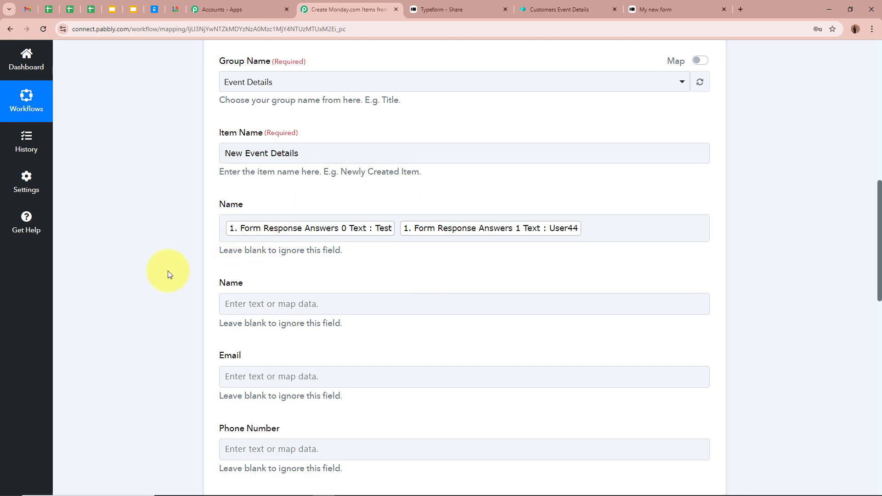
pyautogui.scroll(-3, 168, 274)
pyautogui.click(296, 166)
pyautogui.click(321, 255)
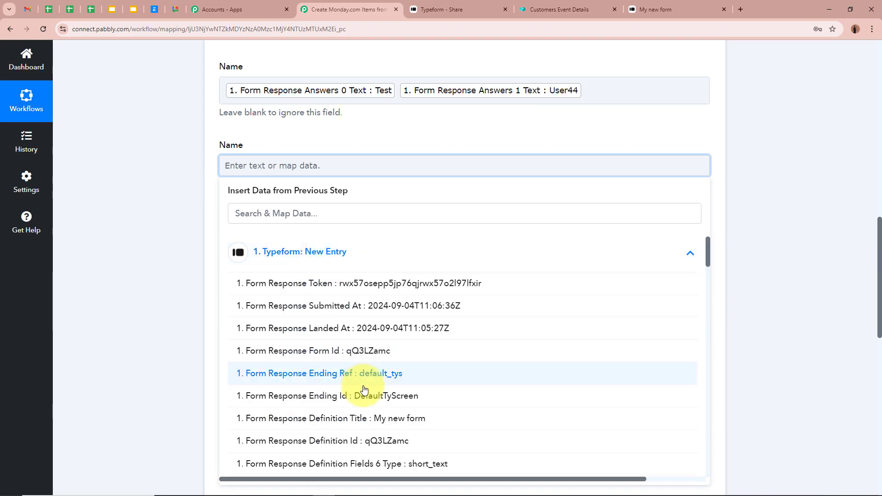
pyautogui.scroll(-20, 364, 390)
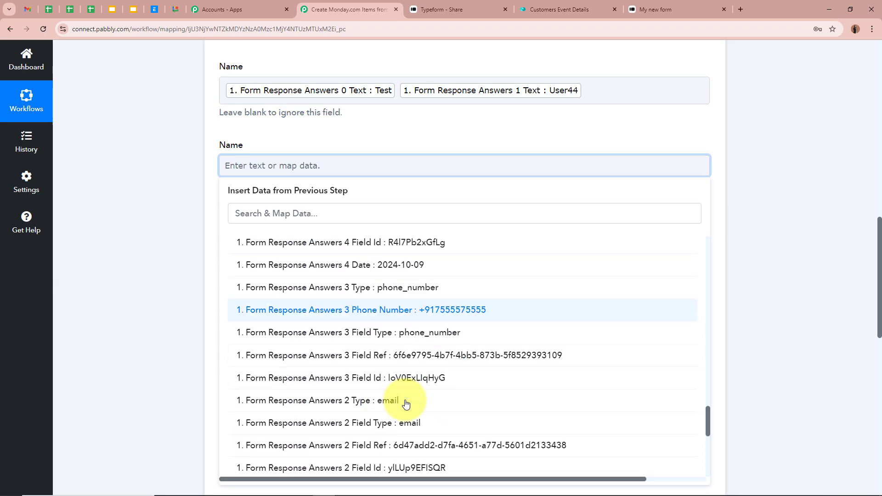
pyautogui.scroll(-5, 404, 403)
pyautogui.click(388, 458)
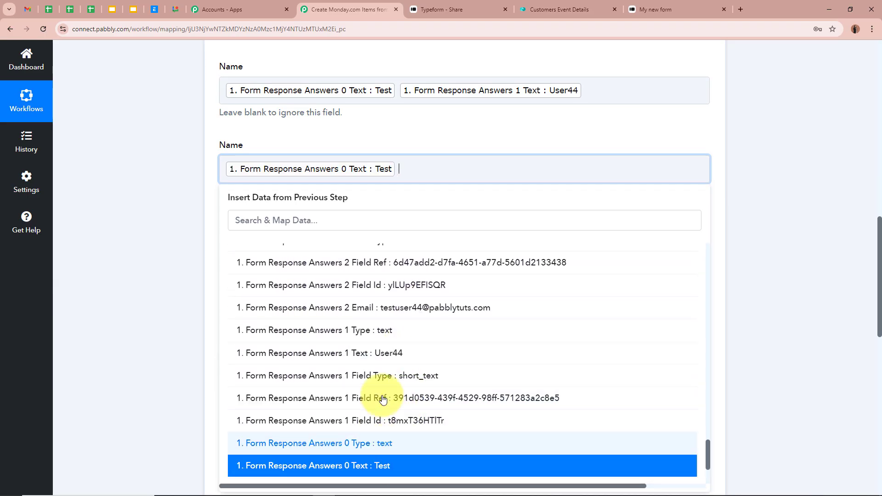
pyautogui.click(358, 353)
pyautogui.click(179, 228)
# Map the action's Email field to Form Response Answers 2 Email from the Typeform trigger.
pyautogui.click(325, 244)
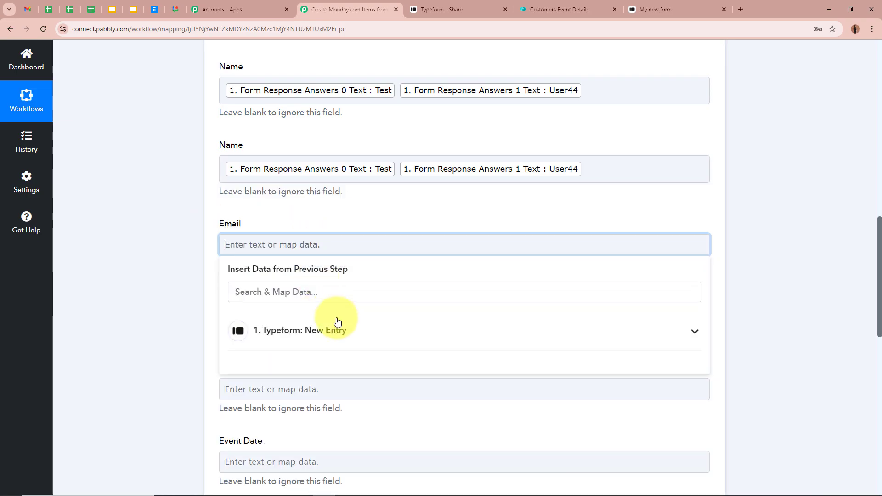
pyautogui.click(337, 328)
pyautogui.scroll(-10, 403, 422)
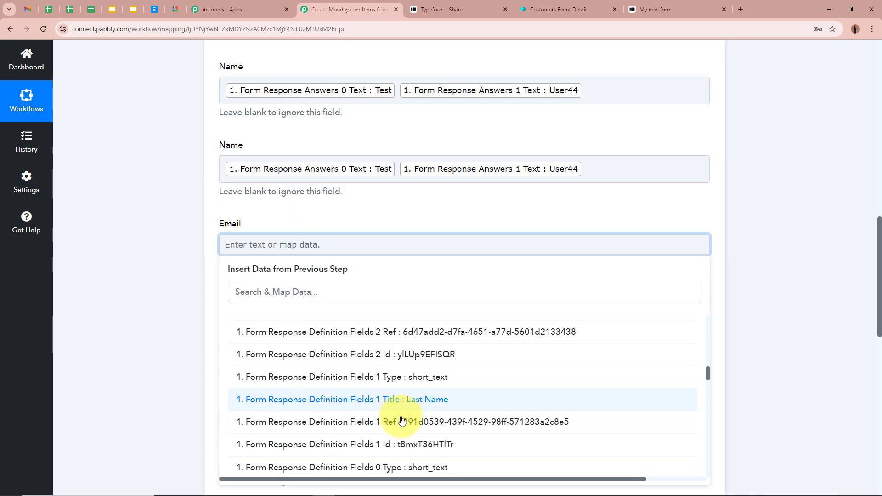
pyautogui.scroll(-10, 403, 419)
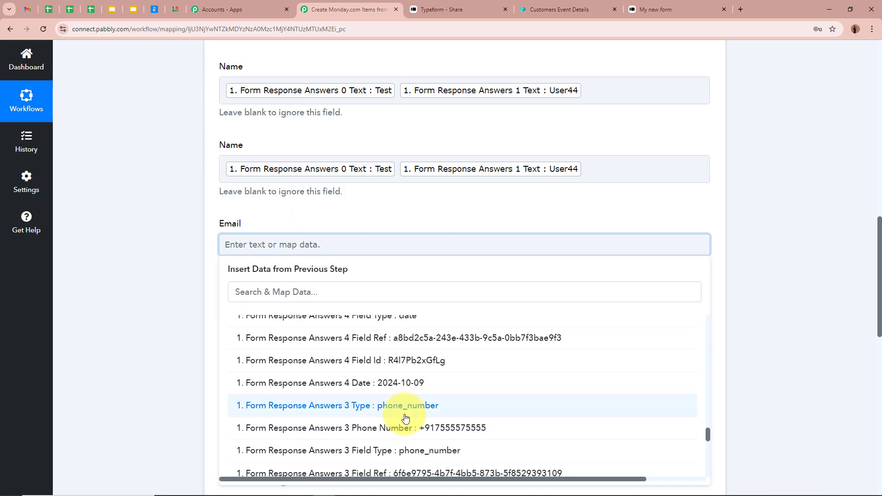
pyautogui.scroll(-5, 405, 417)
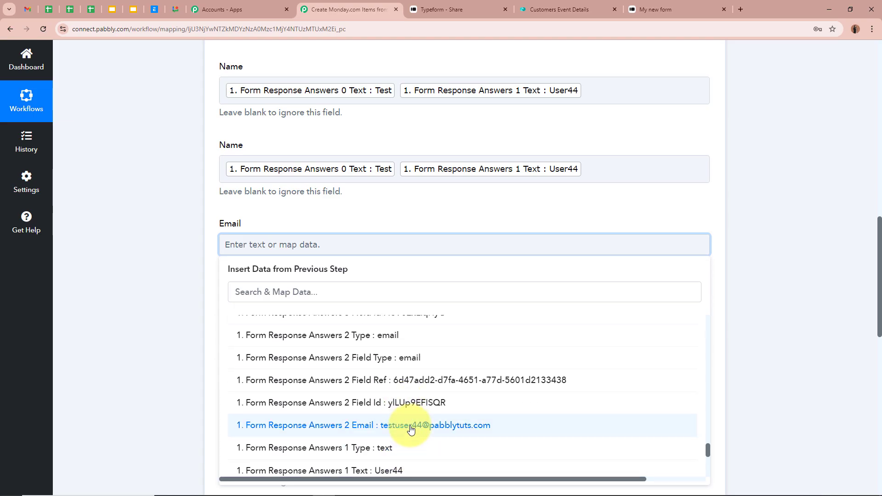
pyautogui.click(410, 430)
# Map the action's Phone Number field to Form Response Answers 3 Phone Number from the Typeform trigger.
pyautogui.scroll(-2, 250, 220)
pyautogui.click(294, 232)
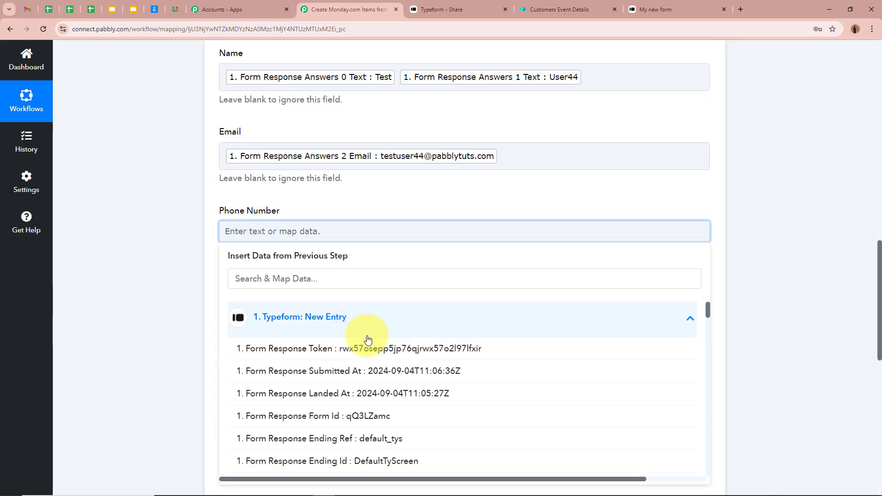
pyautogui.scroll(-15, 368, 340)
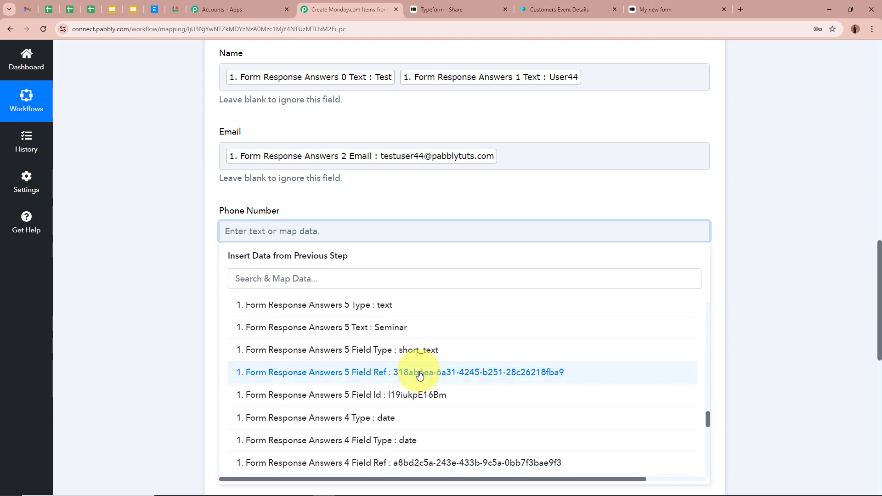
pyautogui.scroll(-4, 391, 372)
pyautogui.click(358, 358)
# Map the action's Event Type field to Form Response Answers 5 Text (Seminar).
pyautogui.scroll(-4, 320, 123)
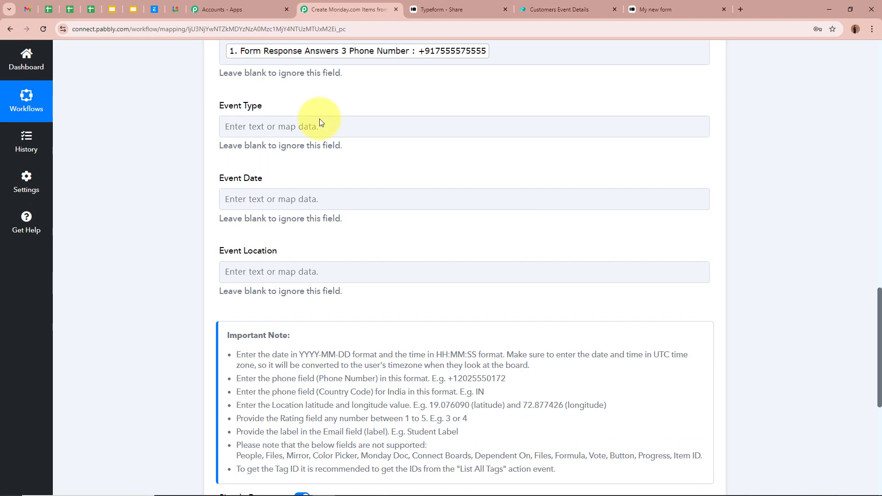
pyautogui.click(320, 123)
pyautogui.click(335, 213)
pyautogui.scroll(-10, 407, 335)
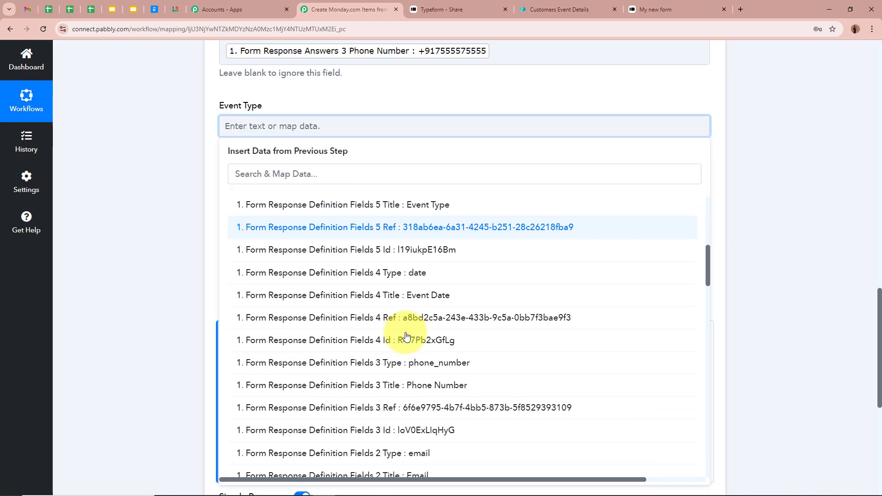
pyautogui.scroll(-15, 405, 336)
pyautogui.click(404, 360)
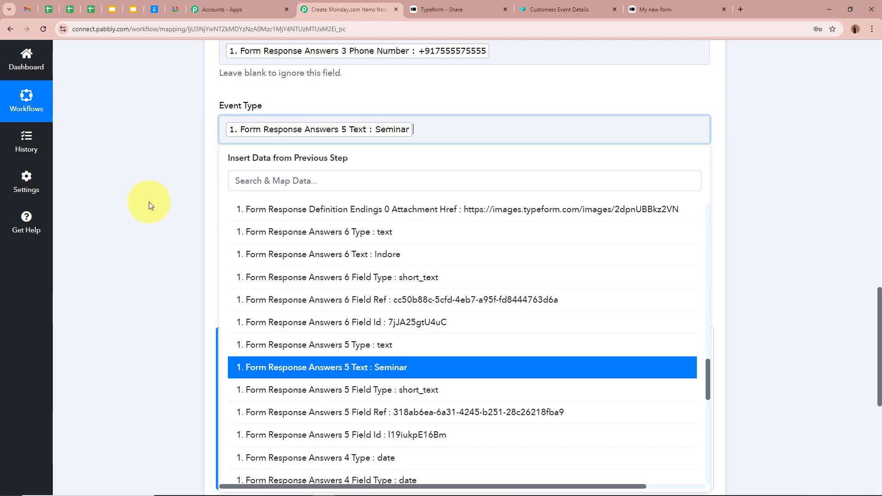
pyautogui.click(149, 204)
# Map the action's Event Date field to Form Response Answers 4 Date (2024-10-09).
pyautogui.click(324, 206)
pyautogui.click(358, 290)
pyautogui.scroll(-10, 398, 411)
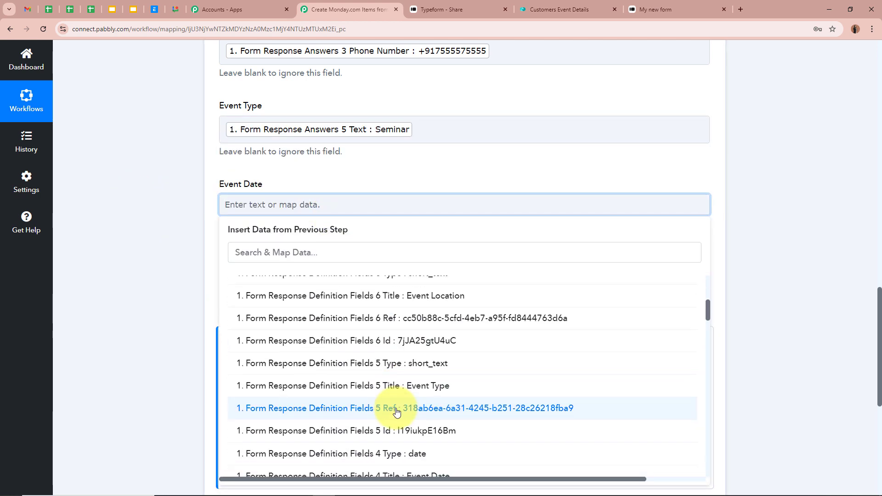
pyautogui.scroll(-15, 397, 411)
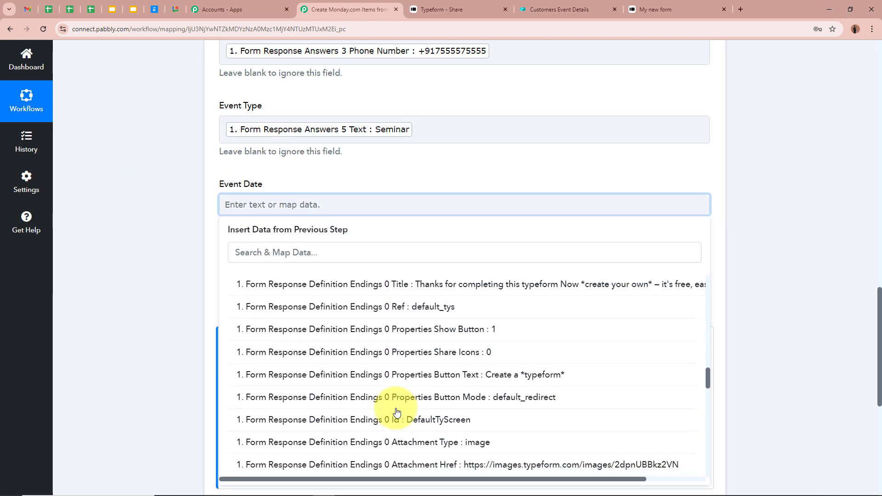
pyautogui.scroll(-5, 397, 411)
pyautogui.click(357, 407)
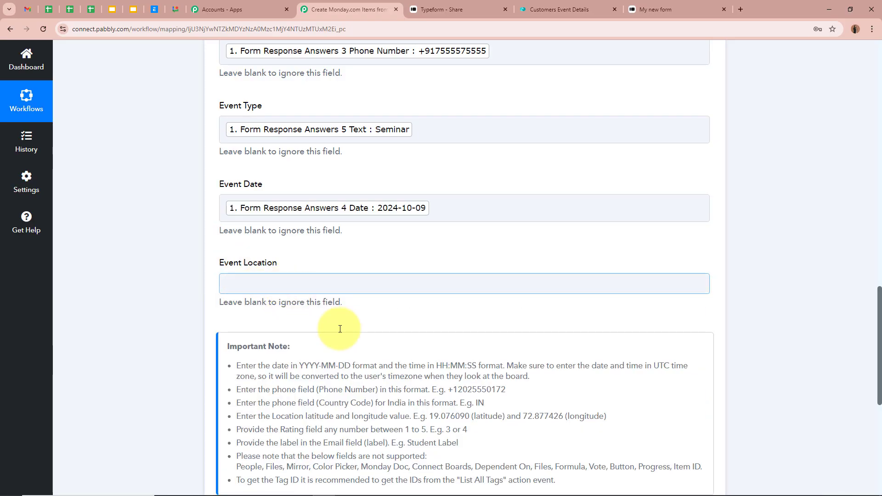
# Map the action's Event Location field to Form Response Answers 6 Text (Indore).
pyautogui.click(343, 283)
pyautogui.click(404, 374)
pyautogui.scroll(-5, 395, 381)
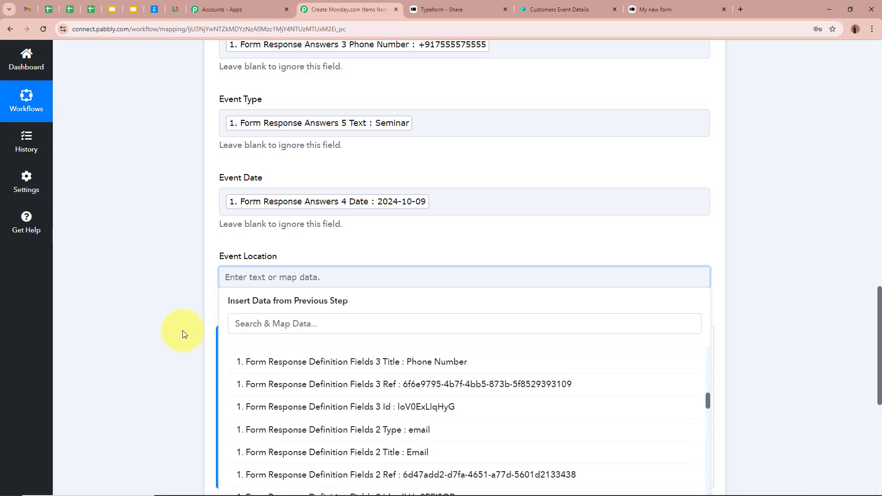
pyautogui.scroll(-3, 183, 334)
pyautogui.scroll(-10, 411, 291)
pyautogui.click(367, 217)
# Save the Create Item action with a test request and check the new item's columns on the Customers Event Details board in Monday.com.
pyautogui.scroll(4, 138, 216)
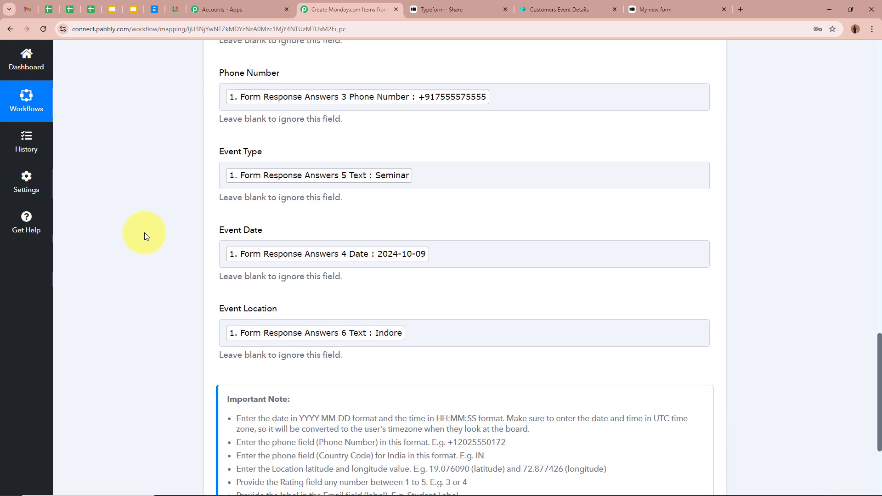
pyautogui.scroll(6, 144, 233)
pyautogui.scroll(-10, 144, 232)
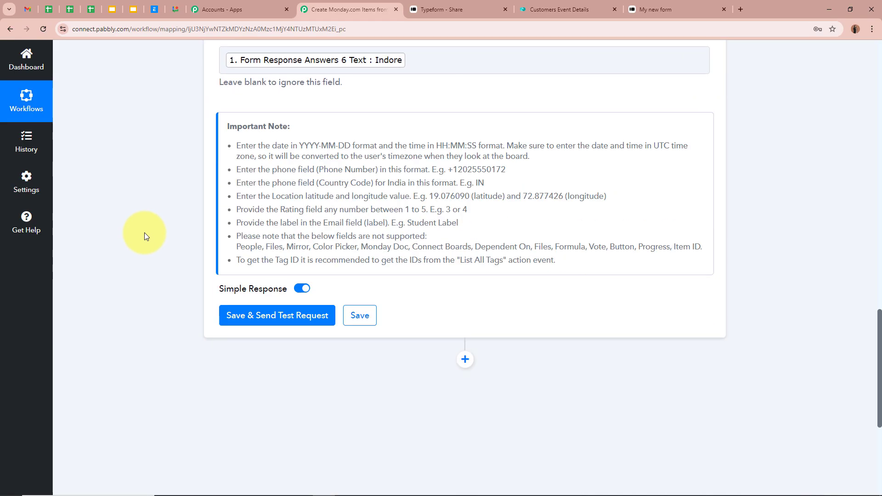
pyautogui.scroll(-1, 144, 232)
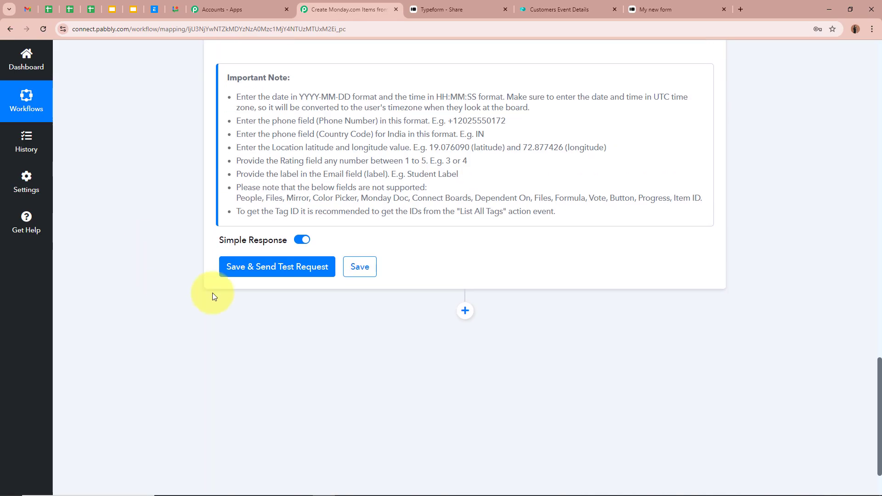
pyautogui.click(303, 270)
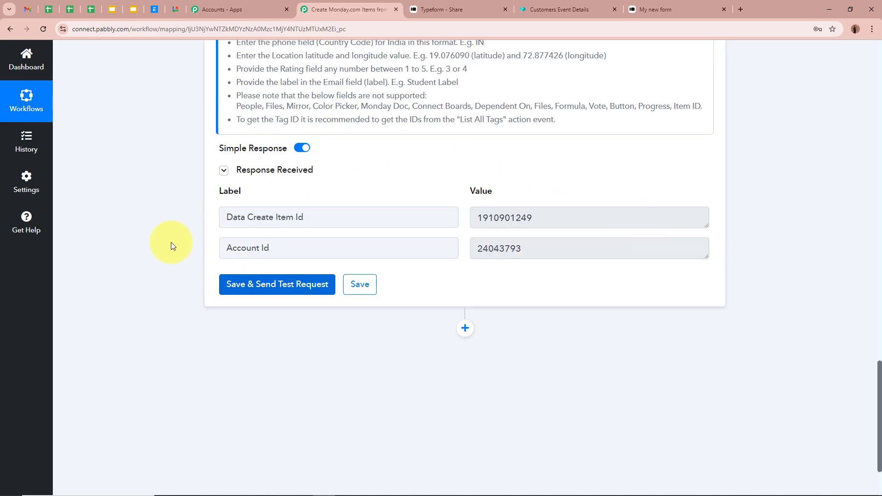
pyautogui.click(562, 13)
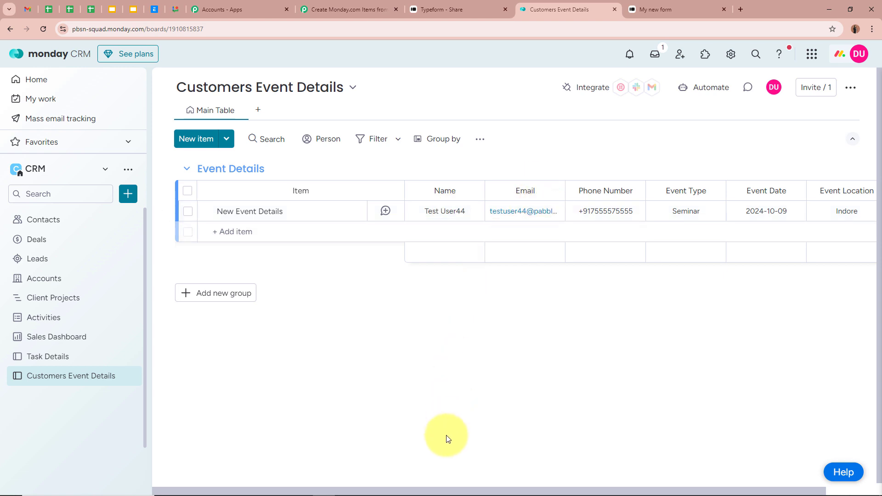
pyautogui.moveTo(448, 491); pyautogui.dragTo(553, 489)
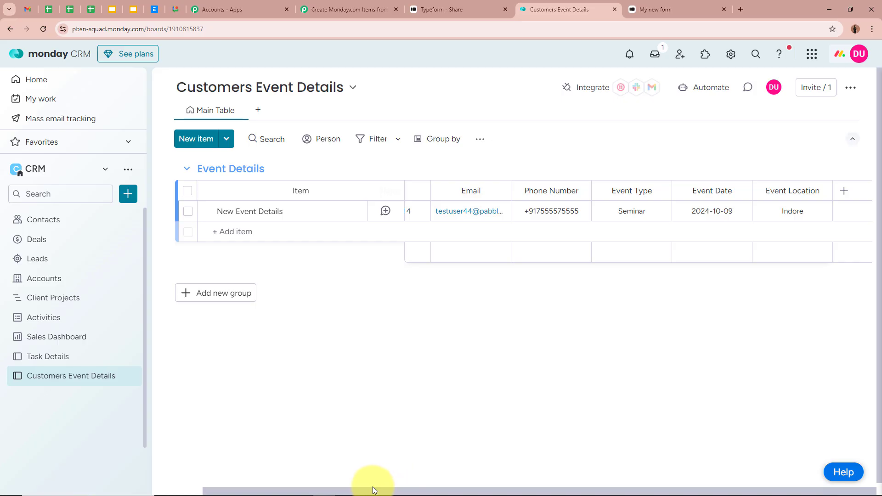
# Return to the Pabbly Connect workflow and collapse the Monday.com Create Item action.
pyautogui.click(345, 9)
pyautogui.scroll(10, 501, 245)
pyautogui.scroll(10, 501, 245)
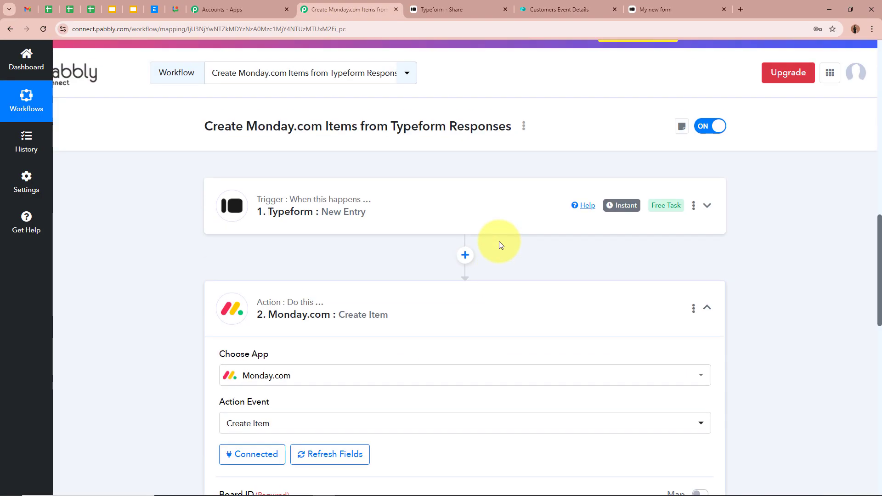
pyautogui.click(508, 300)
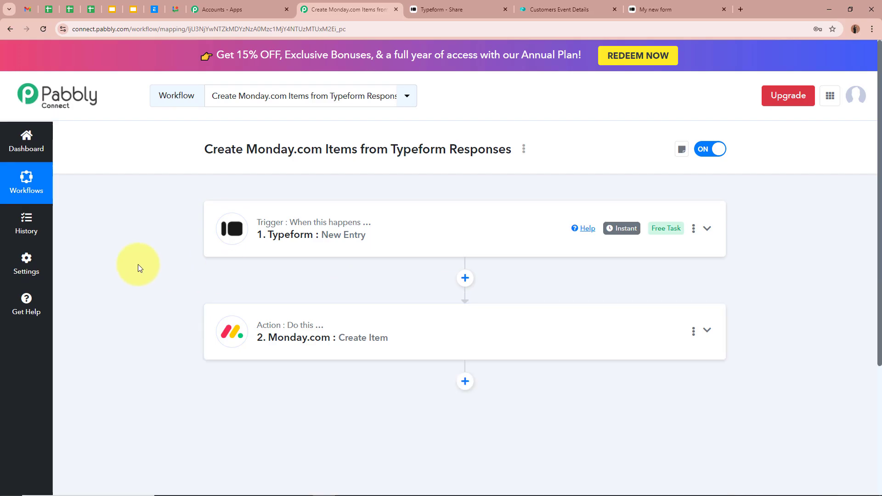